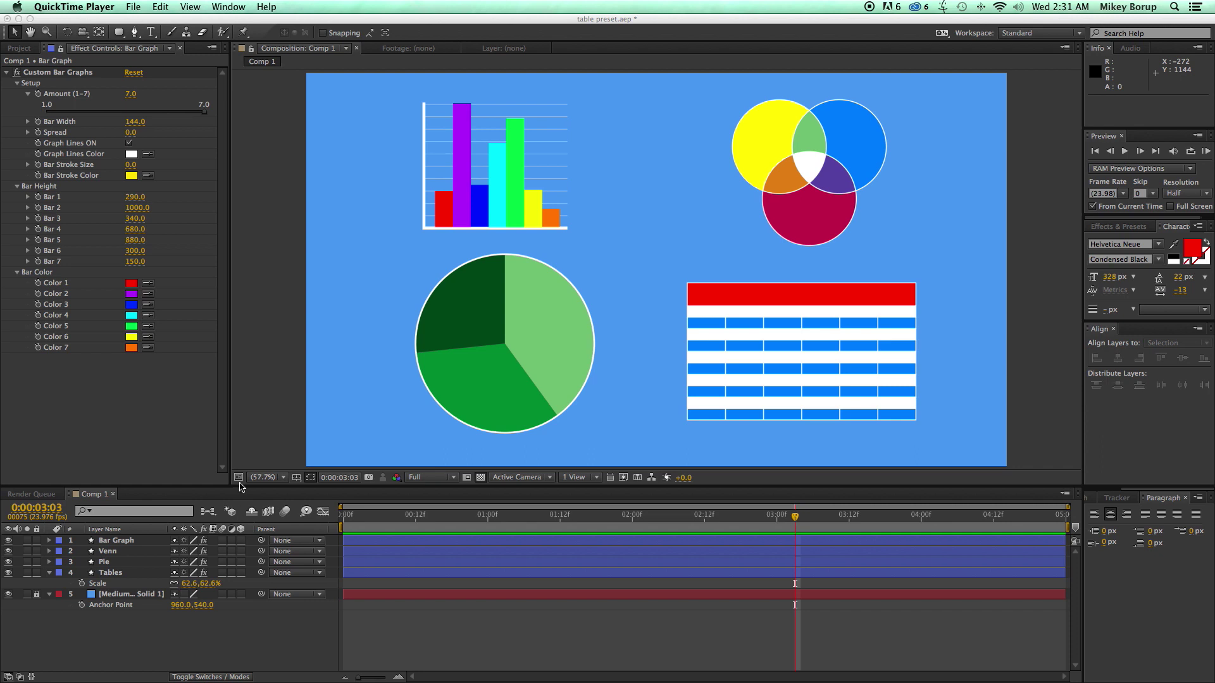
Select the Tables layer and set the table to width 1130, height 510, 10 columns.
{"action": "left_click", "coordinate": [138, 617]}
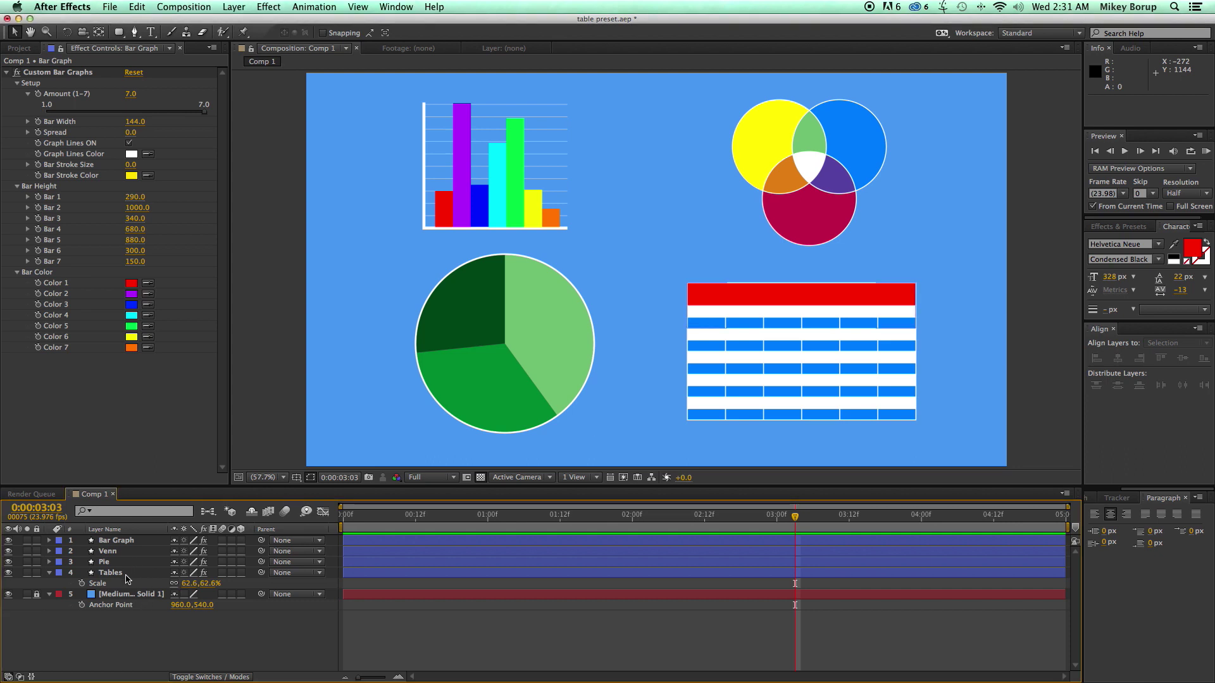
{"action": "left_click", "coordinate": [128, 575]}
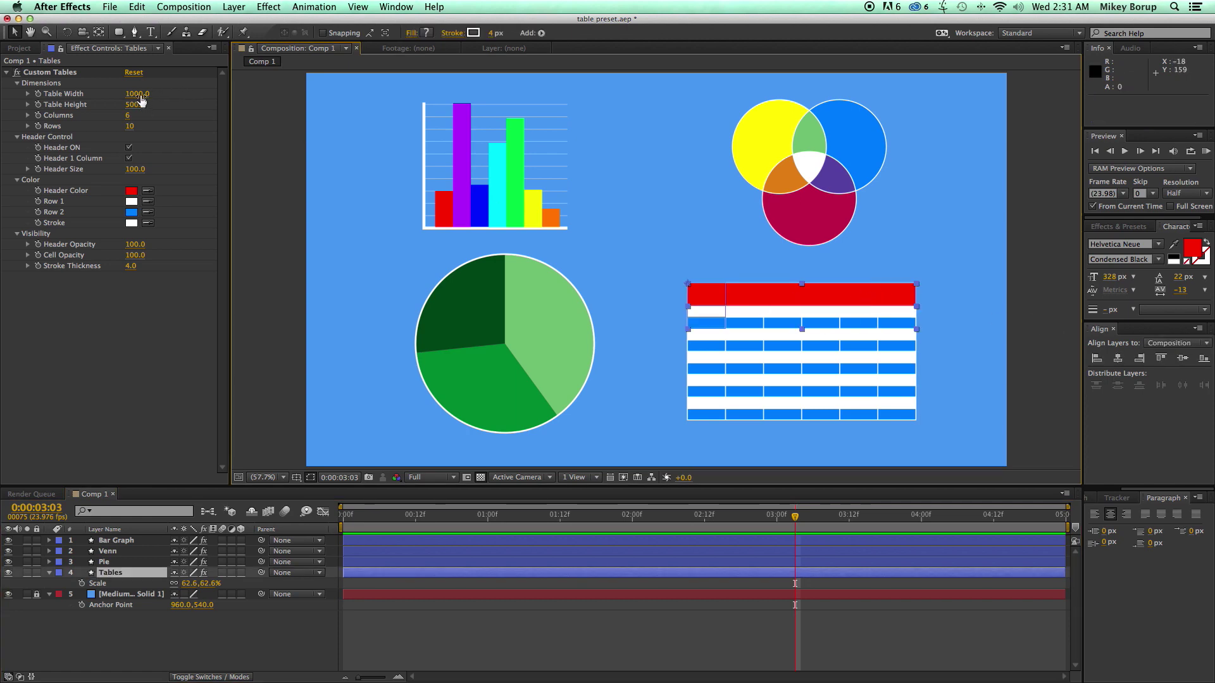
{"action": "left_click_drag", "start_coordinate": [139, 93], "coordinate": [428, 146]}
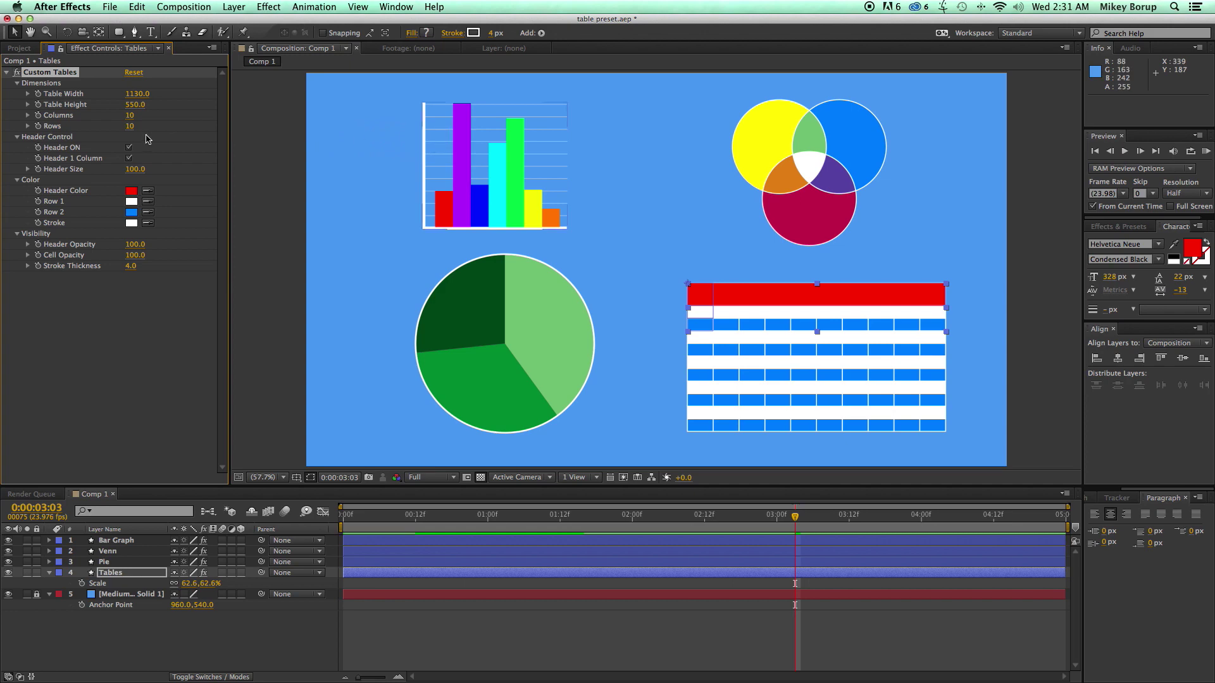
{"action": "left_click", "coordinate": [131, 202]}
Colour table Row 1 grey 777777 and Row 2 light grey C7C7C7.
{"action": "left_click", "coordinate": [228, 323]}
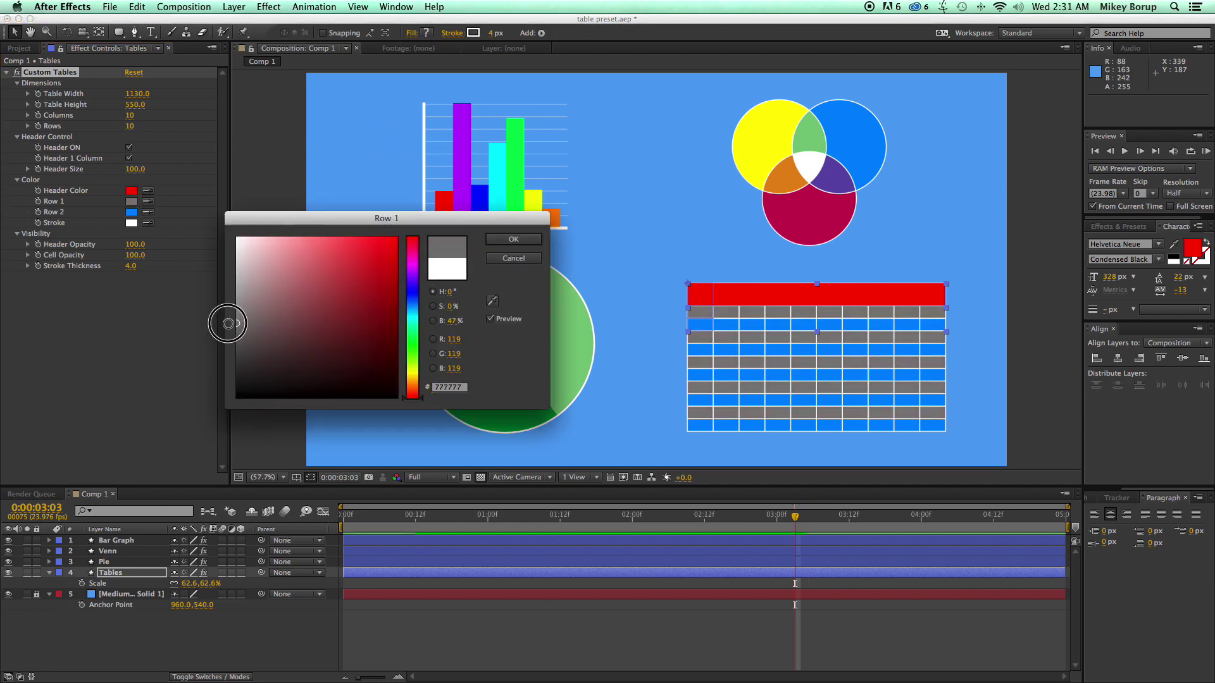
{"action": "left_click", "coordinate": [509, 239]}
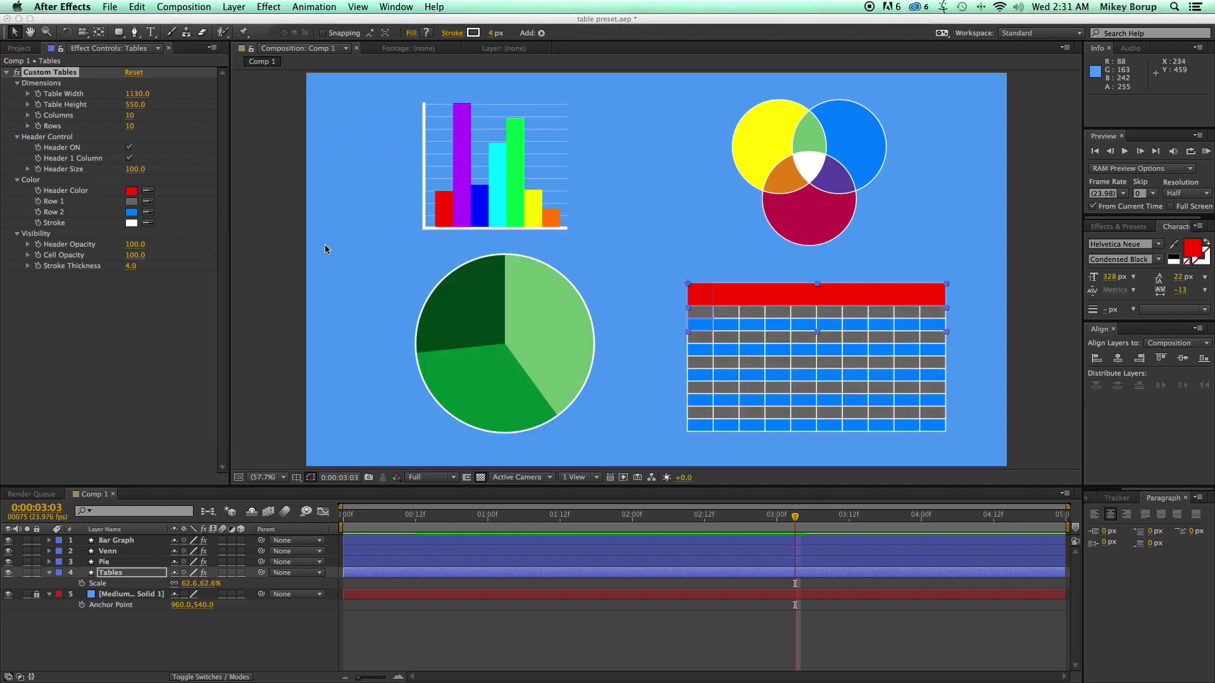
{"action": "left_click", "coordinate": [134, 214]}
{"action": "left_click", "coordinate": [216, 272]}
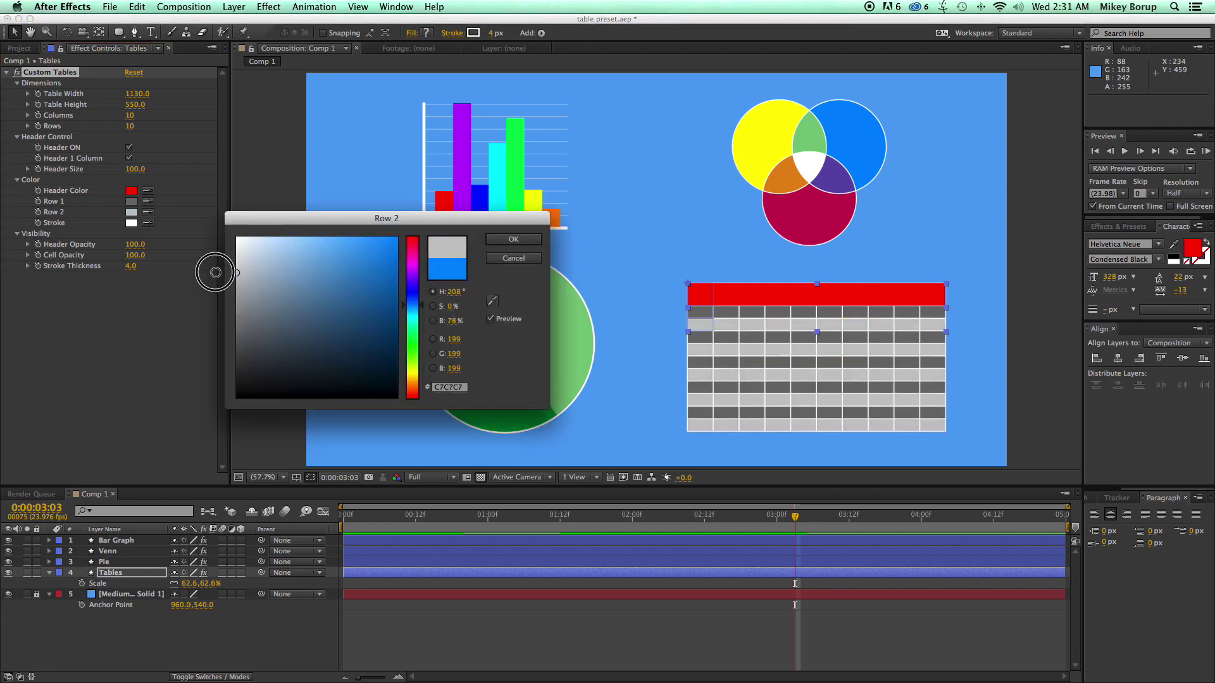
{"action": "left_click", "coordinate": [509, 239]}
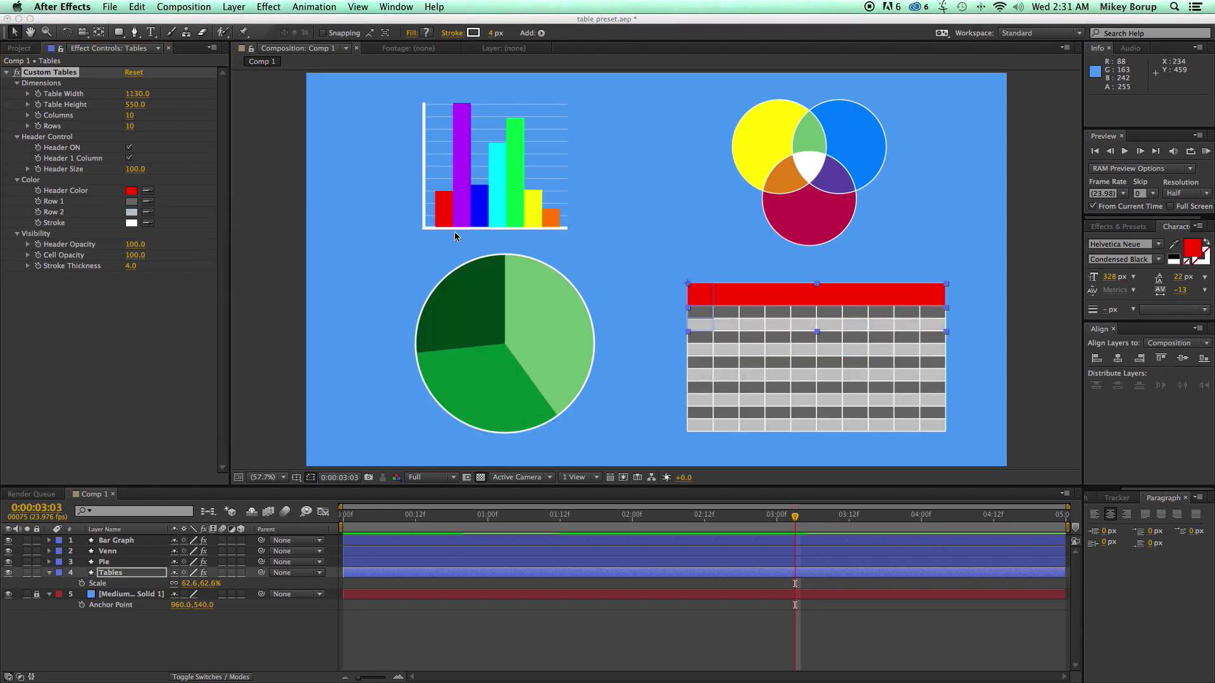
Make the header colour greyish blue 636680 and switch the header row off.
{"action": "left_click", "coordinate": [131, 191]}
{"action": "left_click", "coordinate": [411, 293]}
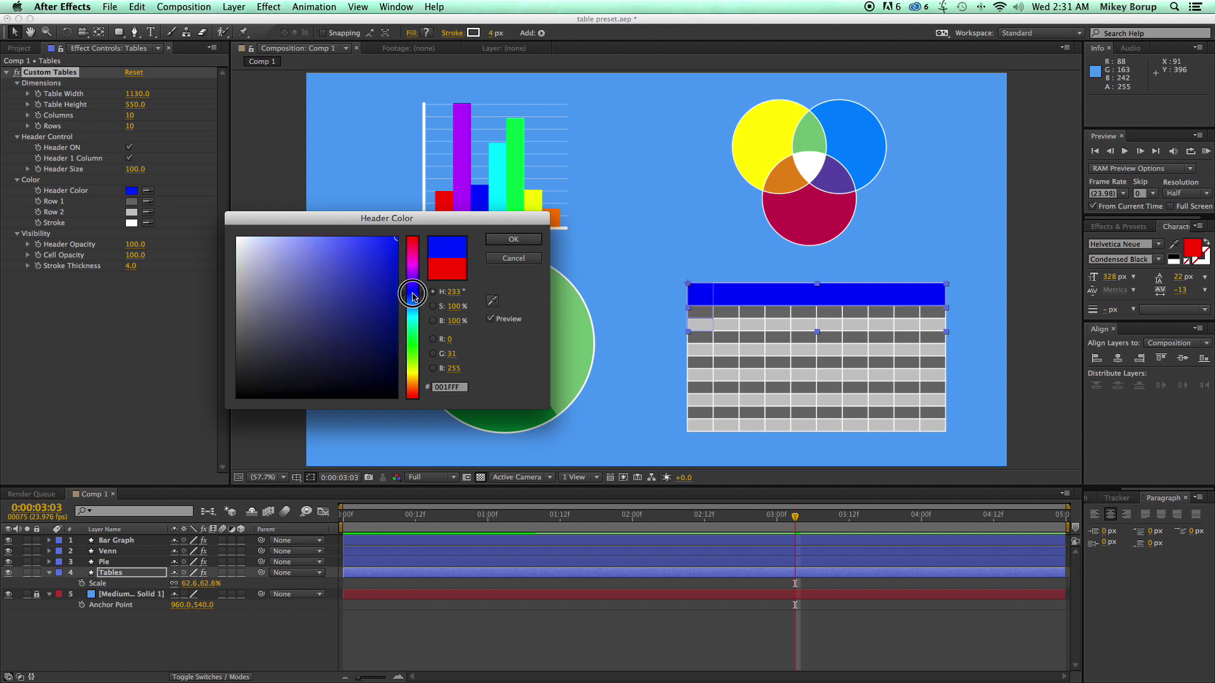
{"action": "left_click_drag", "start_coordinate": [329, 272], "coordinate": [279, 318]}
{"action": "left_click", "coordinate": [513, 240]}
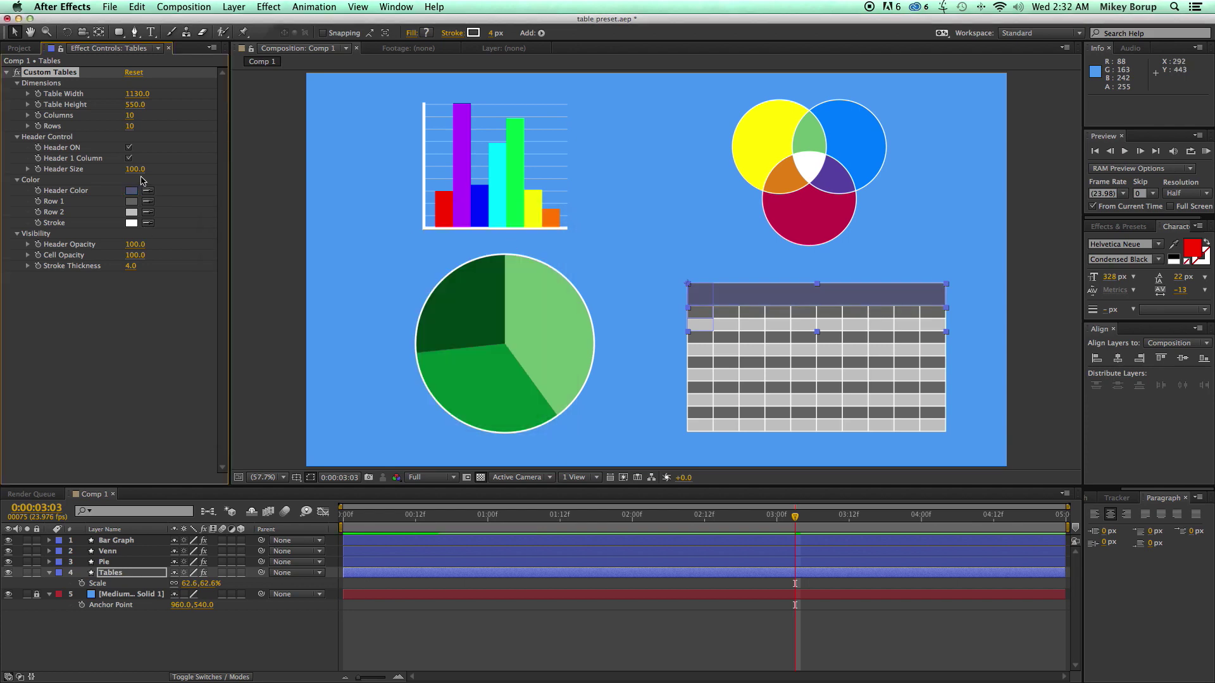
{"action": "left_click", "coordinate": [129, 148]}
Turn the table header back on and set Header Size to 90.
{"action": "left_click", "coordinate": [129, 148]}
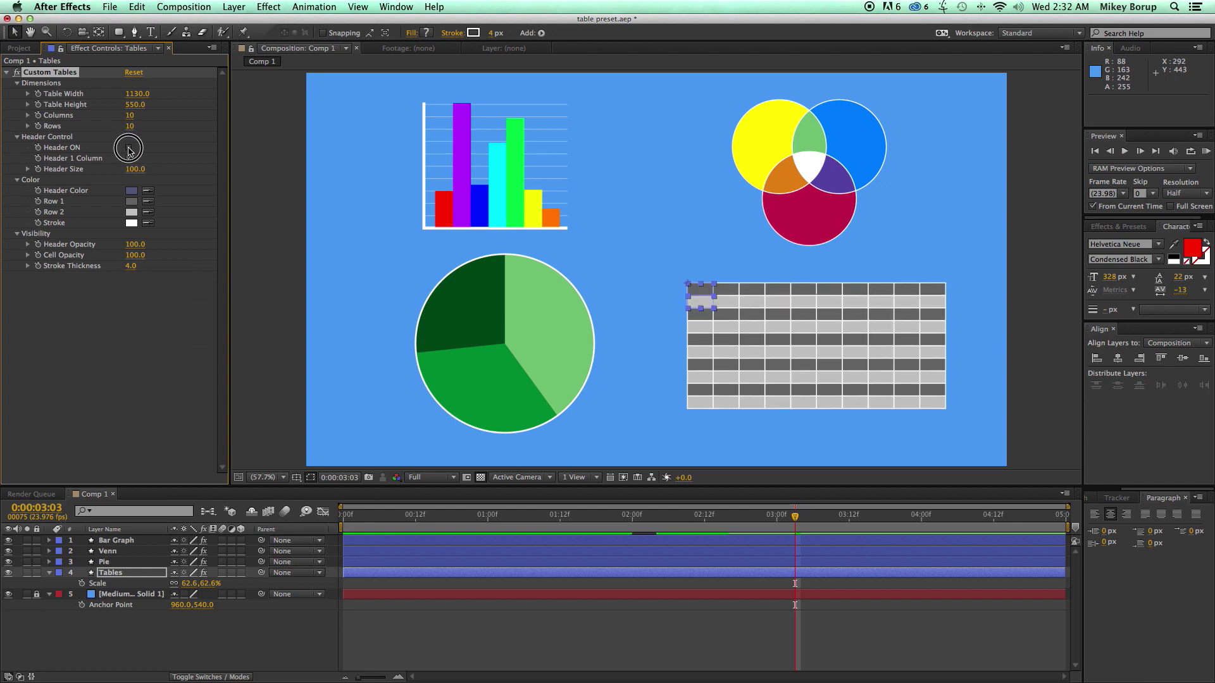
{"action": "left_click", "coordinate": [129, 149]}
{"action": "left_click", "coordinate": [129, 148]}
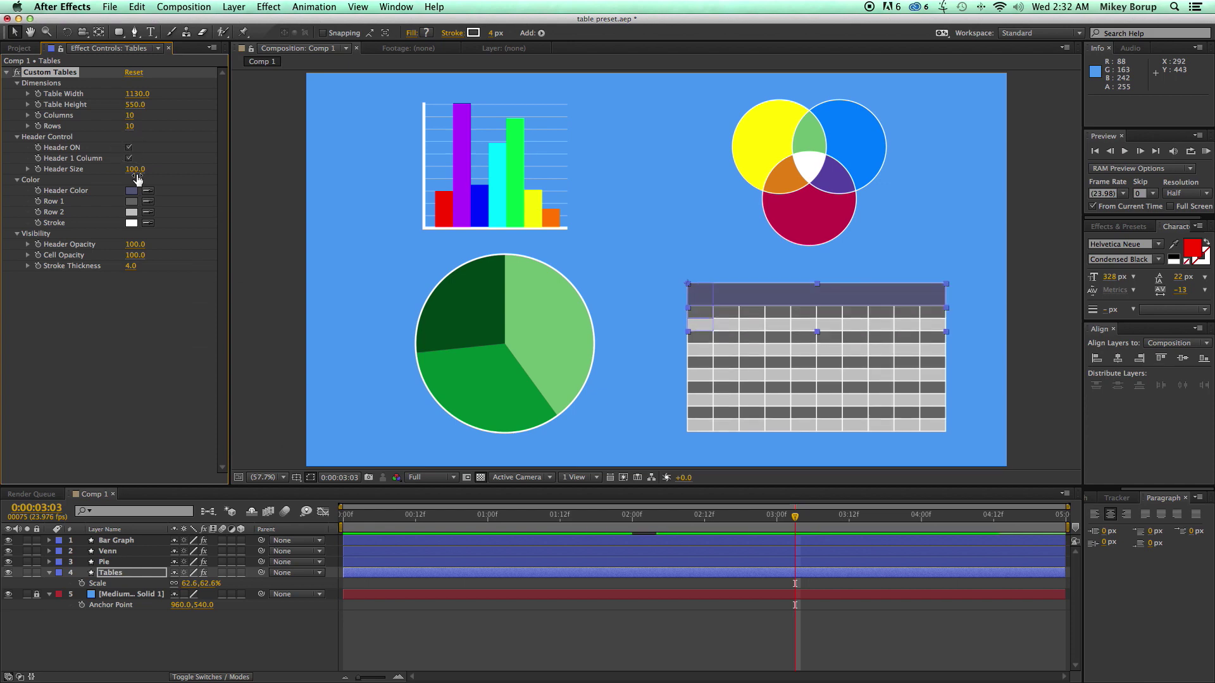
{"action": "mouse_move", "coordinate": [136, 170]}
{"action": "left_mouse_down"}
{"action": "mouse_move", "coordinate": [151, 172]}
{"action": "mouse_move", "coordinate": [139, 168]}
{"action": "left_mouse_up"}
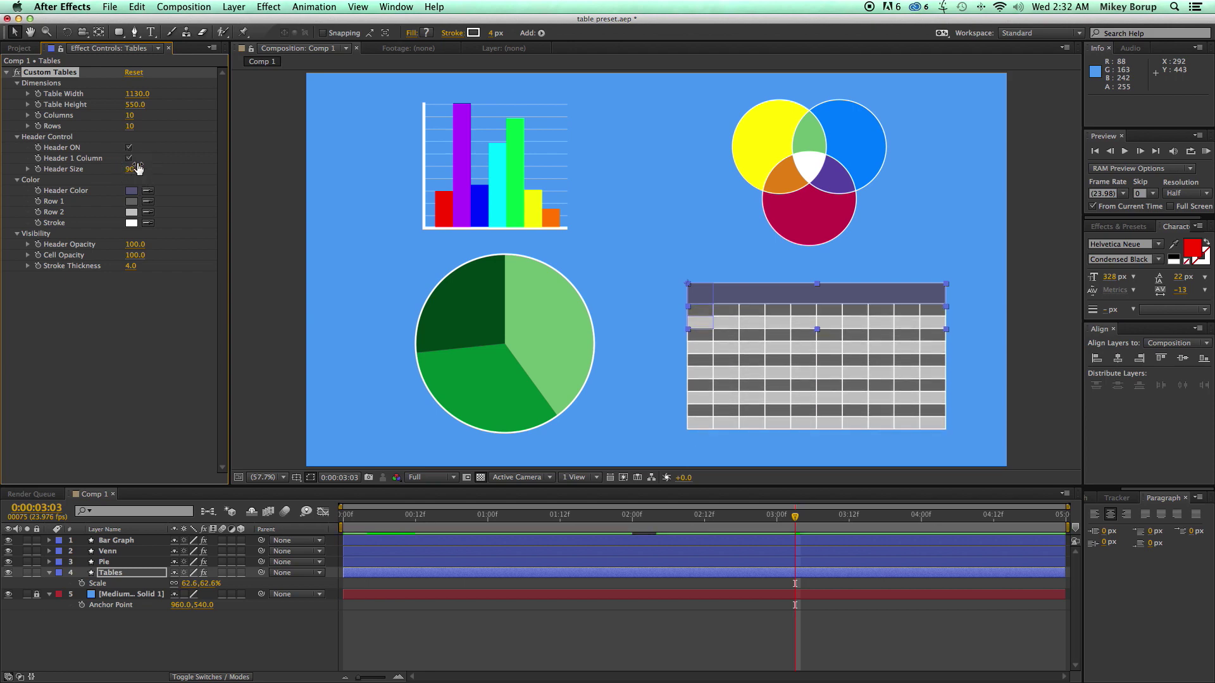
Try the Header 1 Column option, then lower the table's Cell Opacity.
{"action": "left_click", "coordinate": [129, 159]}
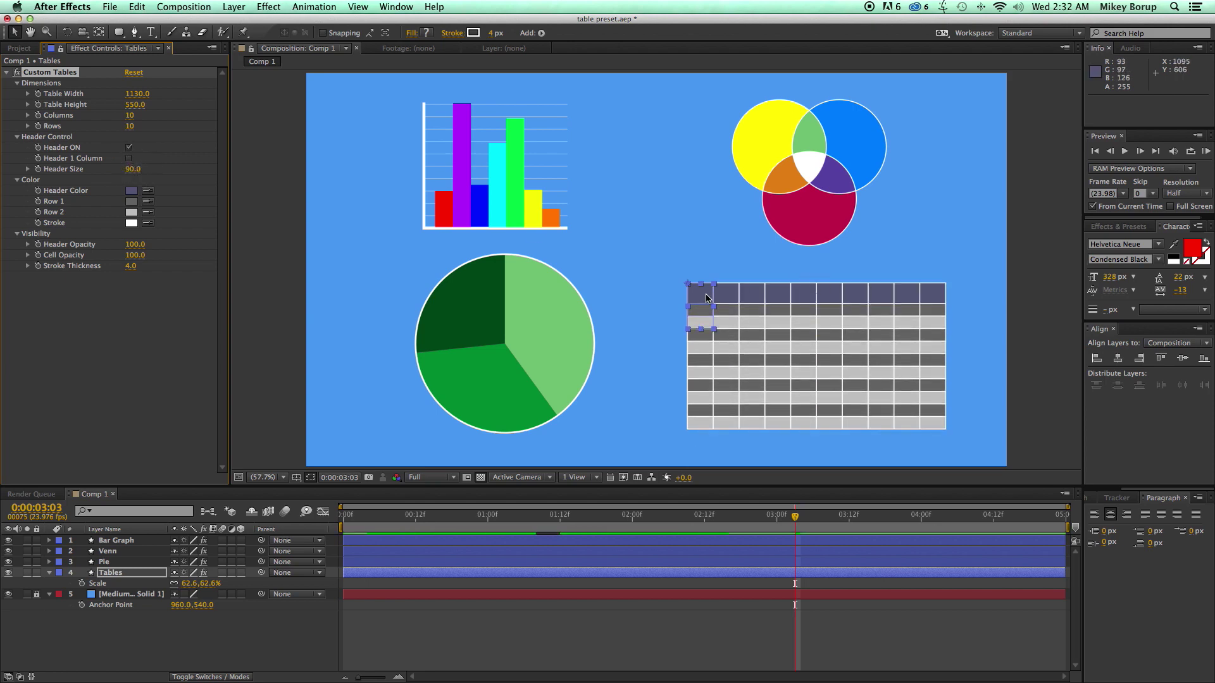
{"action": "left_click", "coordinate": [129, 159]}
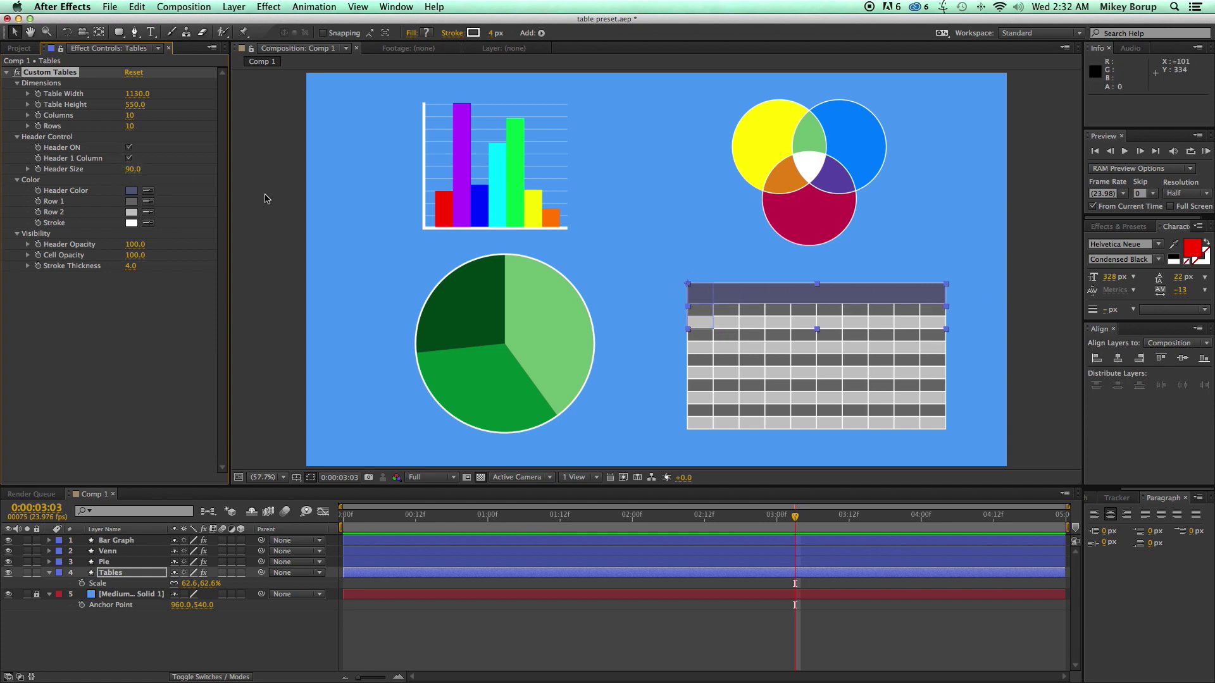
{"action": "left_click", "coordinate": [145, 282]}
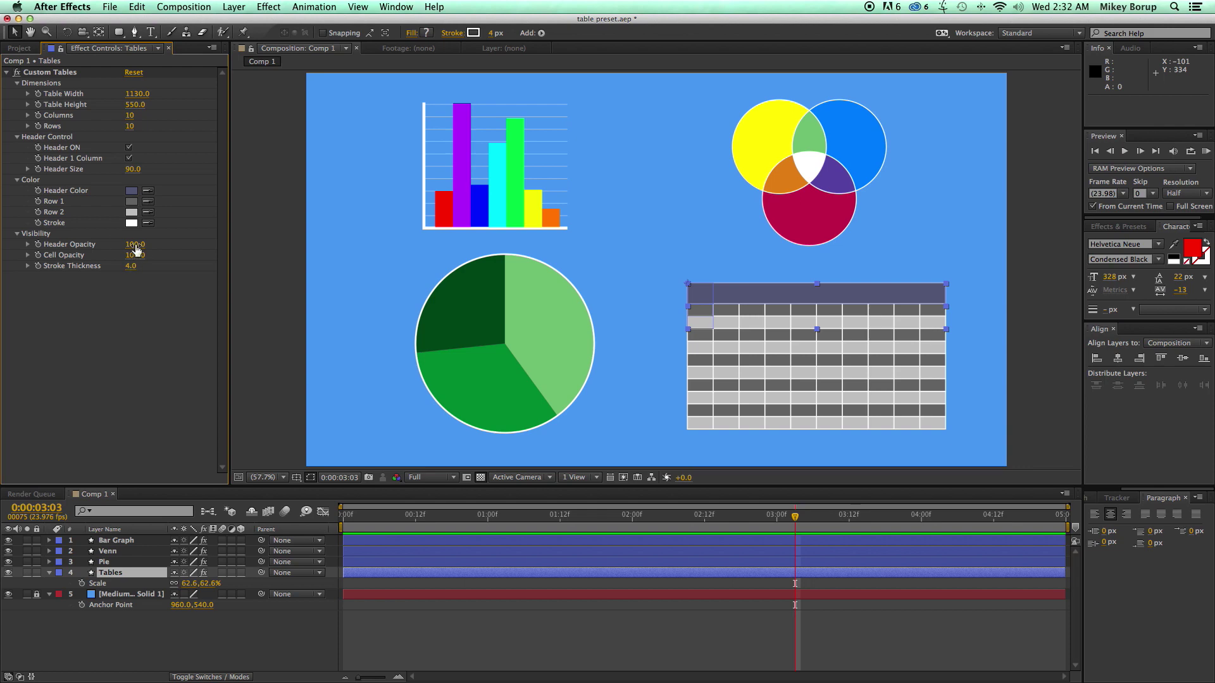
{"action": "left_click_drag", "start_coordinate": [136, 249], "coordinate": [96, 255]}
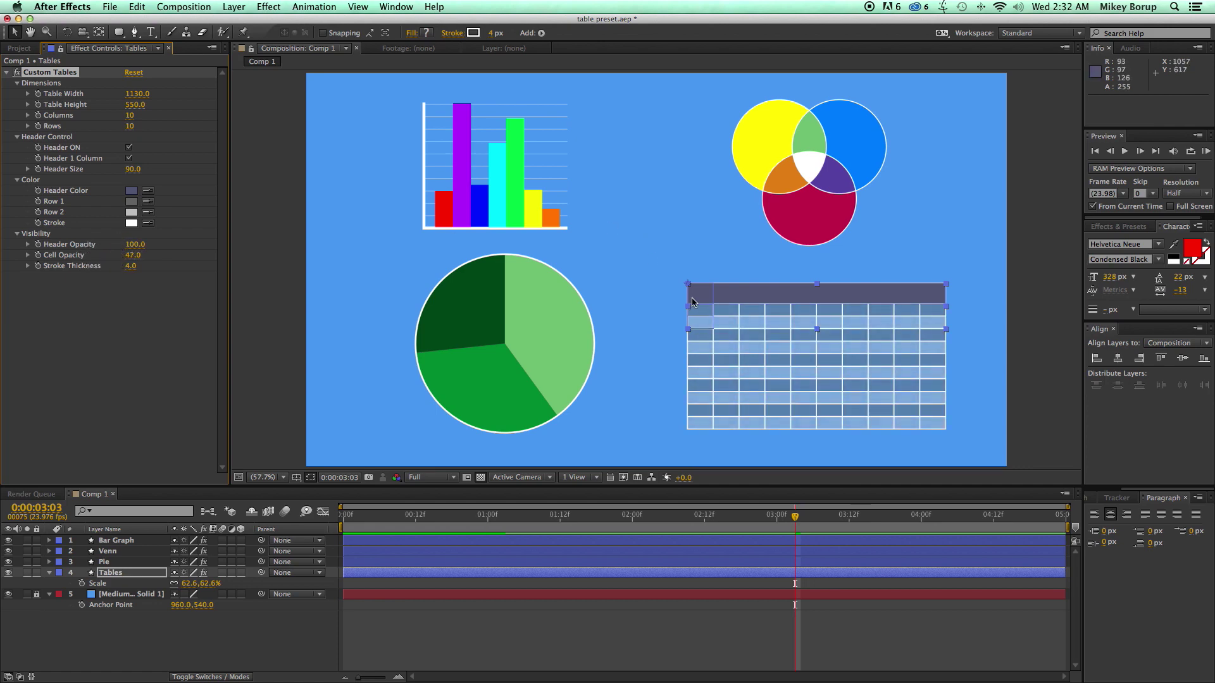
Move the Tables layer to the top of the stack, reposition the table, and set grid-line thickness to 4.
{"action": "left_click_drag", "start_coordinate": [691, 302], "coordinate": [663, 327]}
{"action": "left_click_drag", "start_coordinate": [129, 578], "coordinate": [133, 536]}
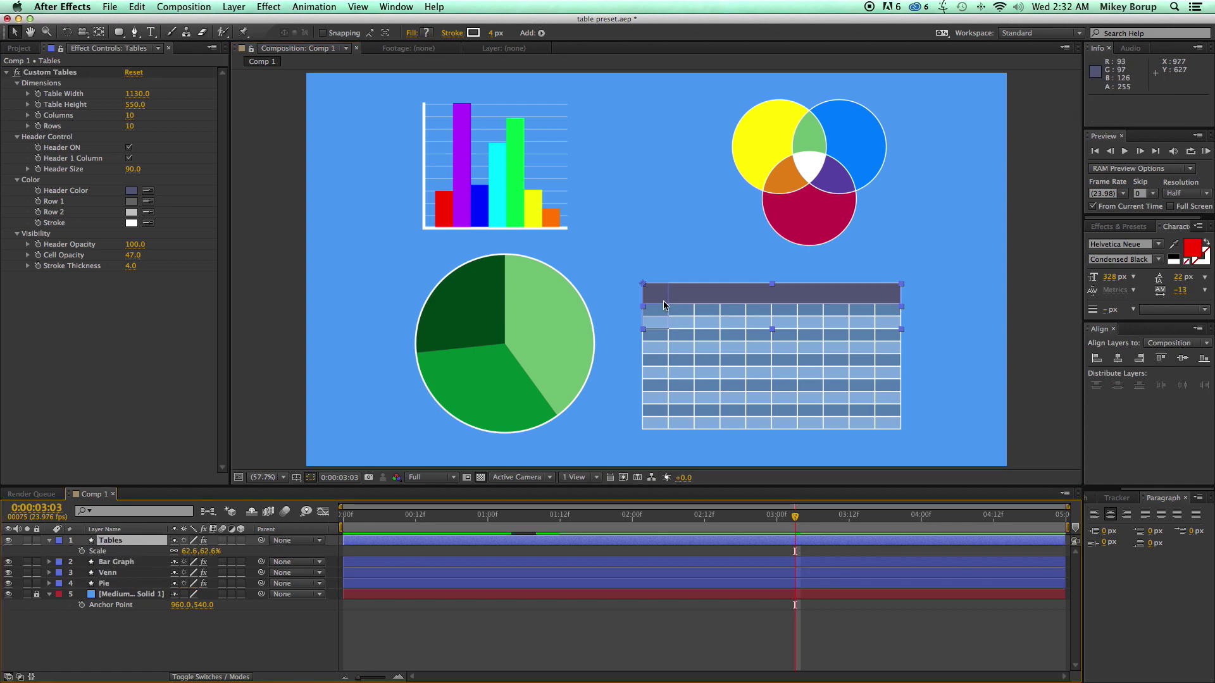
{"action": "mouse_move", "coordinate": [664, 305]}
{"action": "left_mouse_down"}
{"action": "mouse_move", "coordinate": [515, 279]}
{"action": "mouse_move", "coordinate": [432, 290]}
{"action": "mouse_move", "coordinate": [407, 266]}
{"action": "mouse_move", "coordinate": [388, 117]}
{"action": "mouse_move", "coordinate": [683, 124]}
{"action": "mouse_move", "coordinate": [692, 274]}
{"action": "mouse_move", "coordinate": [706, 302]}
{"action": "left_mouse_up"}
{"action": "mouse_move", "coordinate": [131, 267]}
{"action": "left_mouse_down"}
{"action": "mouse_move", "coordinate": [158, 261]}
{"action": "mouse_move", "coordinate": [140, 272]}
{"action": "mouse_move", "coordinate": [122, 259]}
{"action": "mouse_move", "coordinate": [131, 273]}
{"action": "left_mouse_up"}
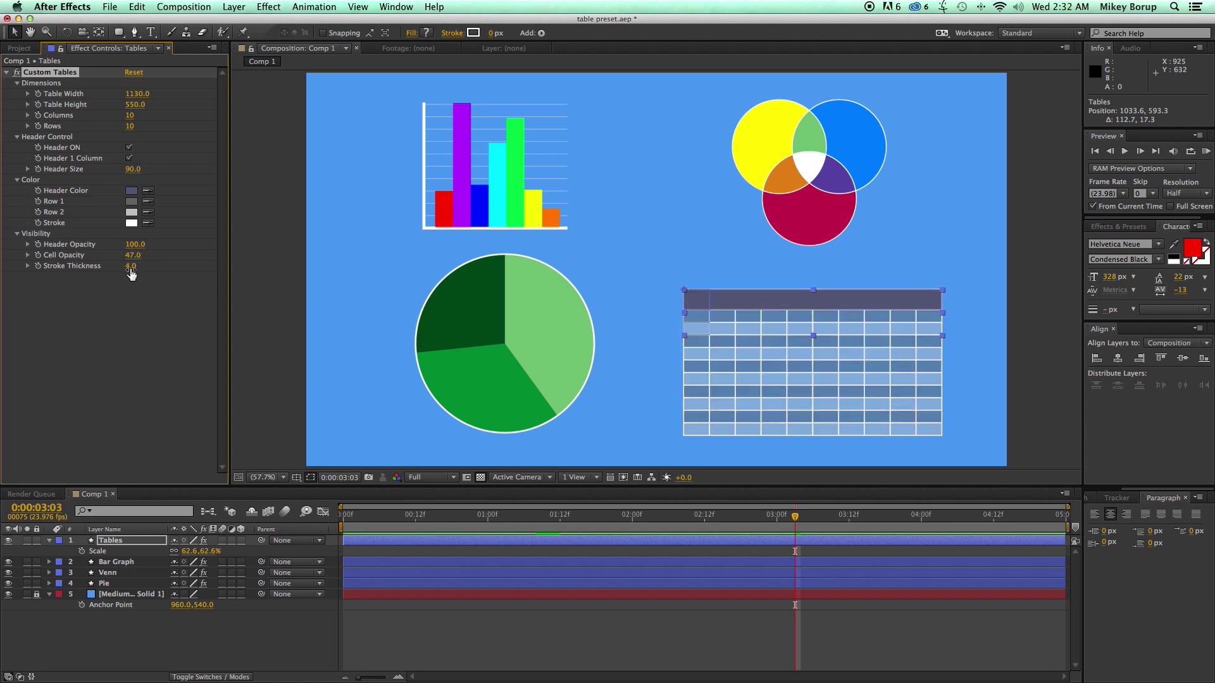
Set the table's Stroke colour to pure red FF0000.
{"action": "left_click", "coordinate": [131, 223]}
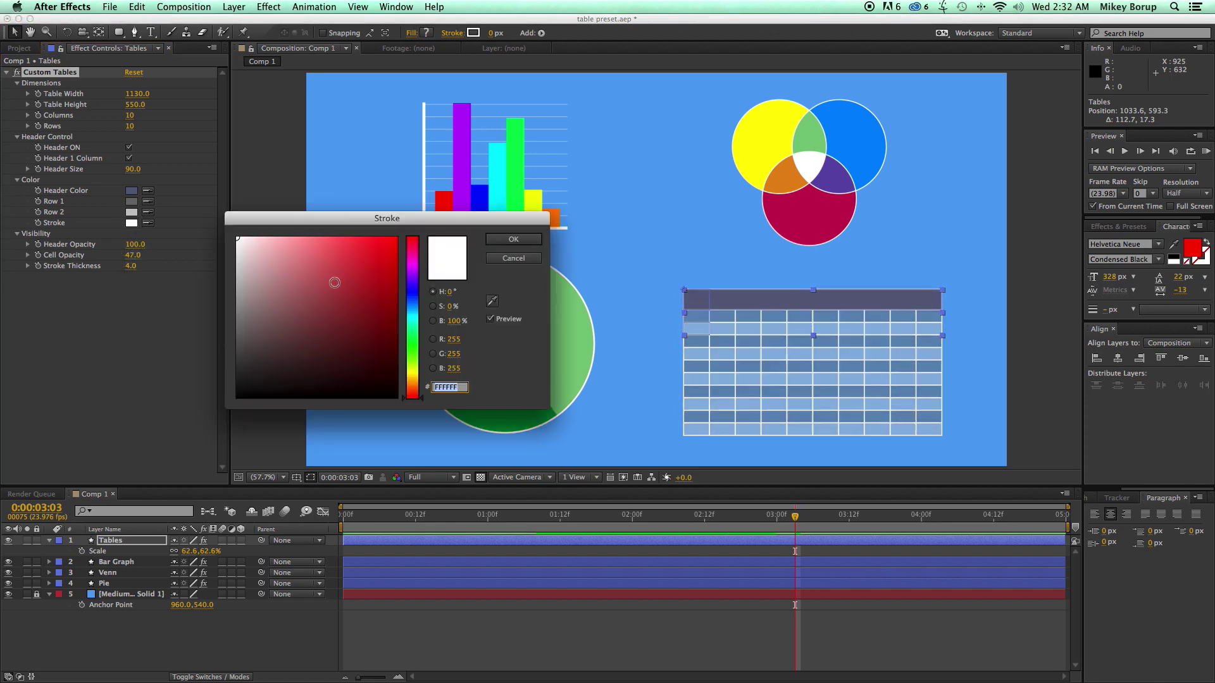
{"action": "mouse_move", "coordinate": [335, 283]}
{"action": "left_mouse_down"}
{"action": "mouse_move", "coordinate": [372, 304]}
{"action": "mouse_move", "coordinate": [401, 217]}
{"action": "left_mouse_up"}
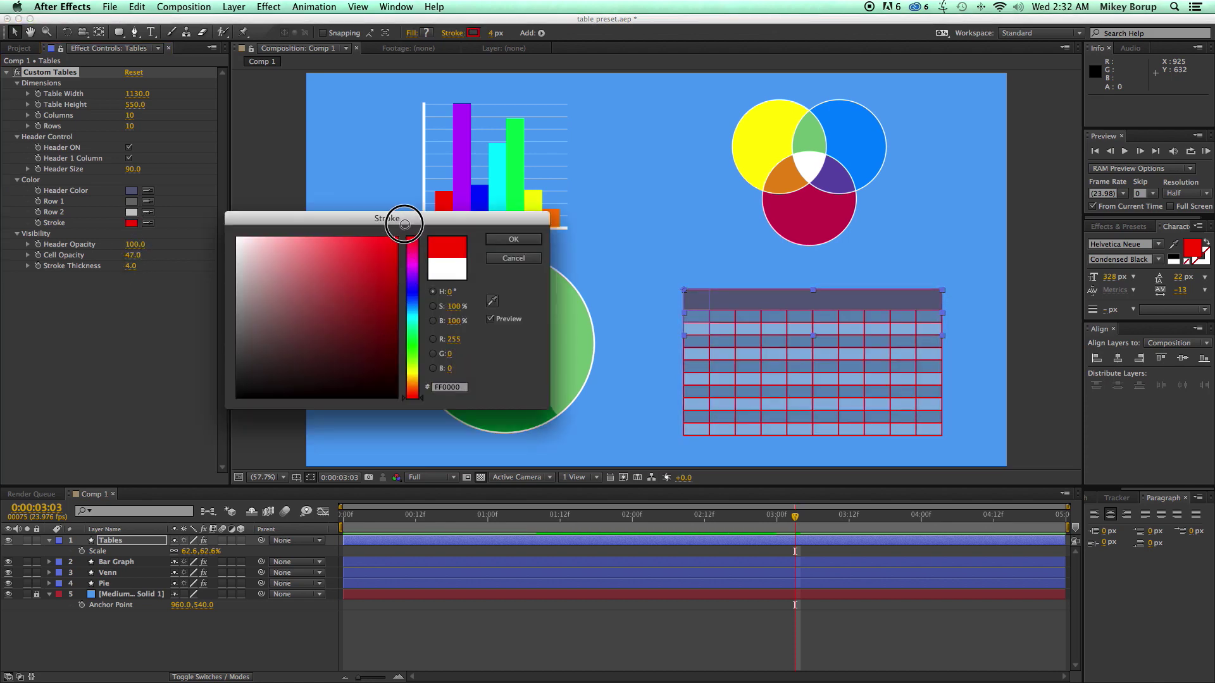
{"action": "left_click", "coordinate": [512, 239]}
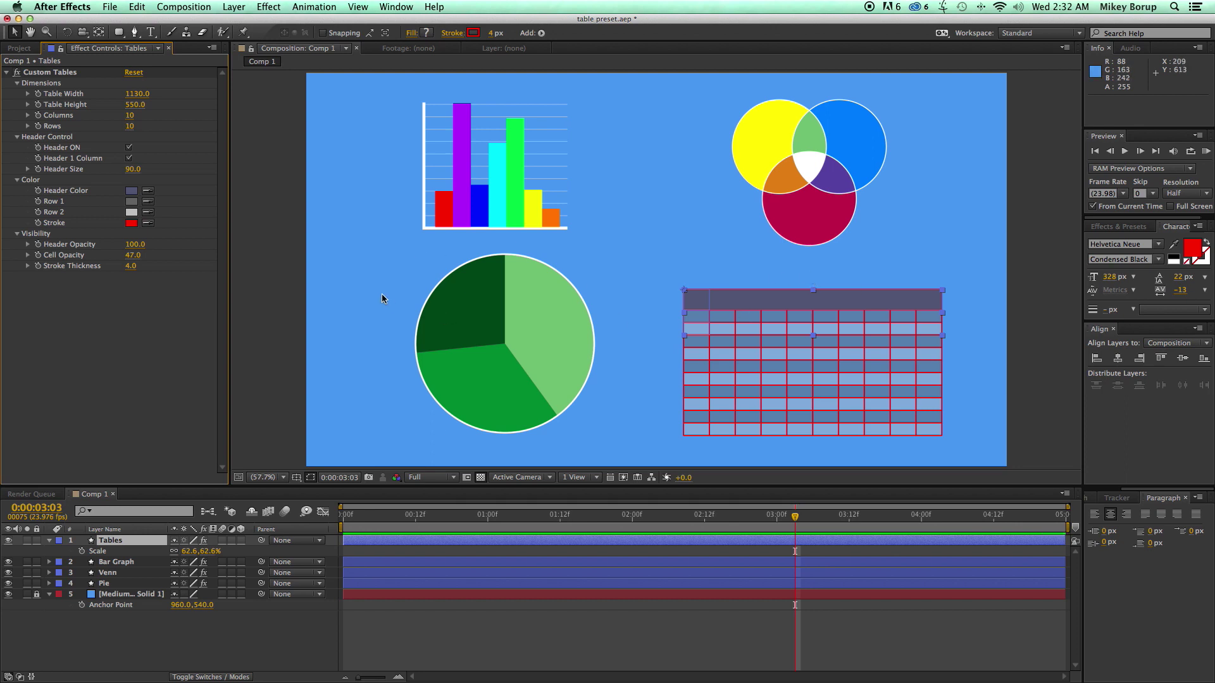
On the Bar Graph layer, lower Amount to 1.3 and raise Bar 1 height to 910.
{"action": "left_click", "coordinate": [437, 215]}
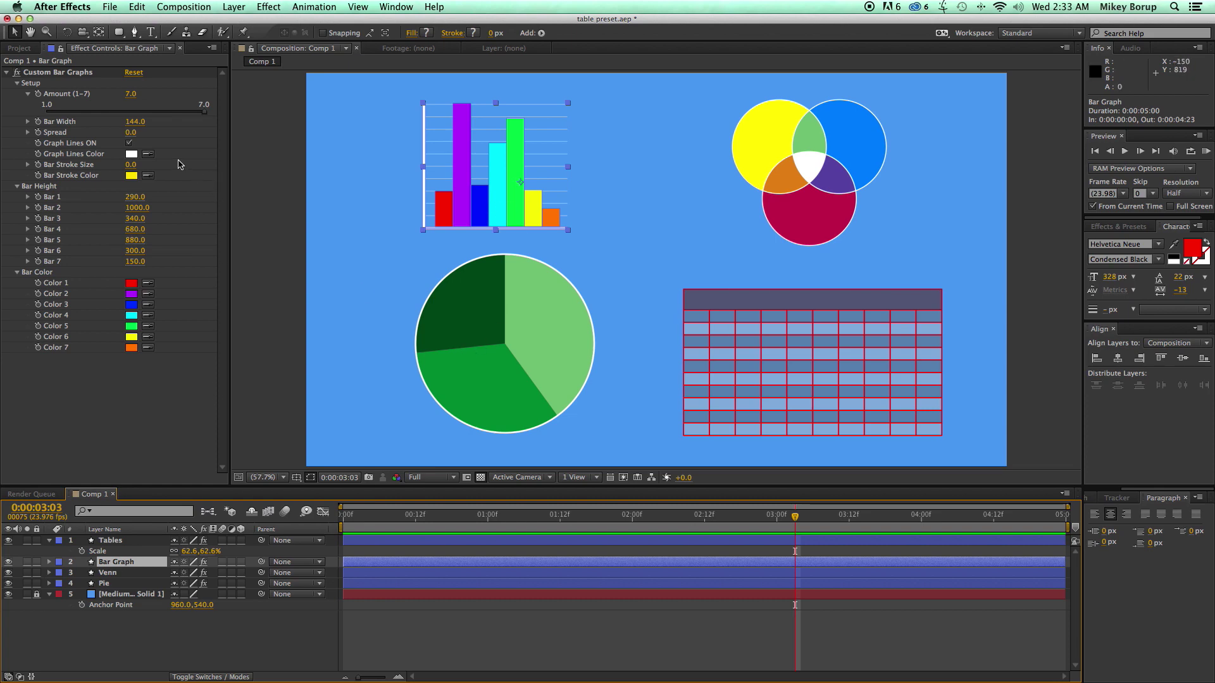
{"action": "left_click_drag", "start_coordinate": [202, 116], "coordinate": [56, 114]}
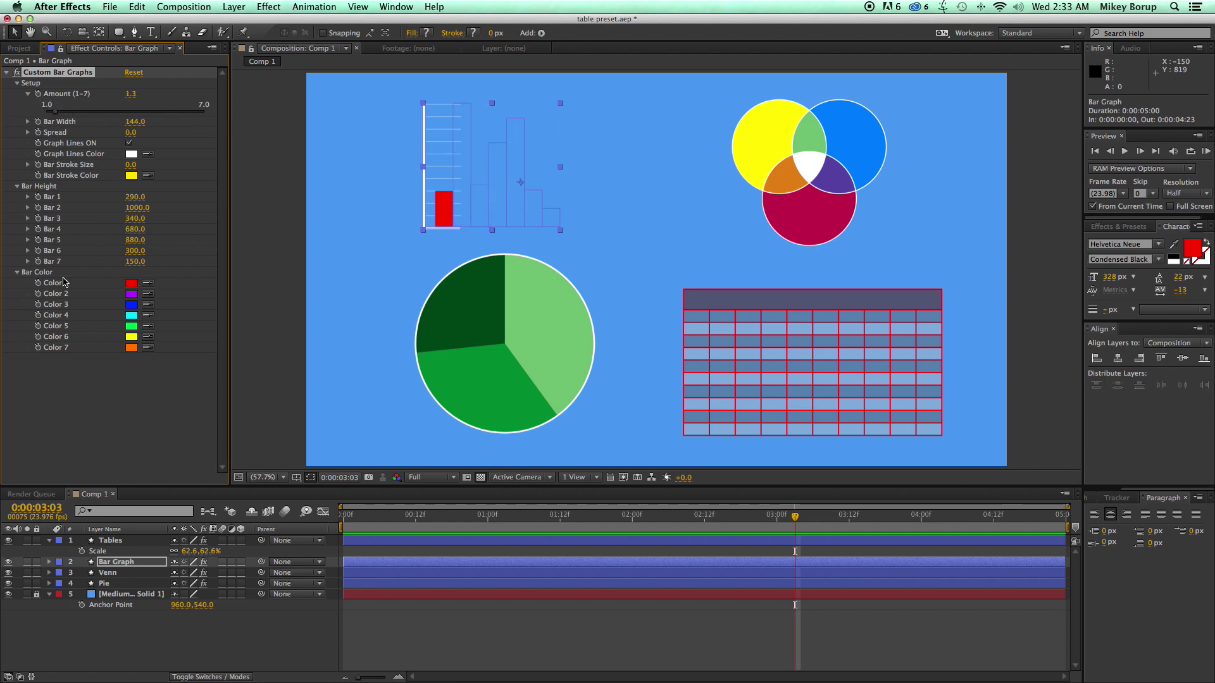
{"action": "left_click", "coordinate": [381, 216]}
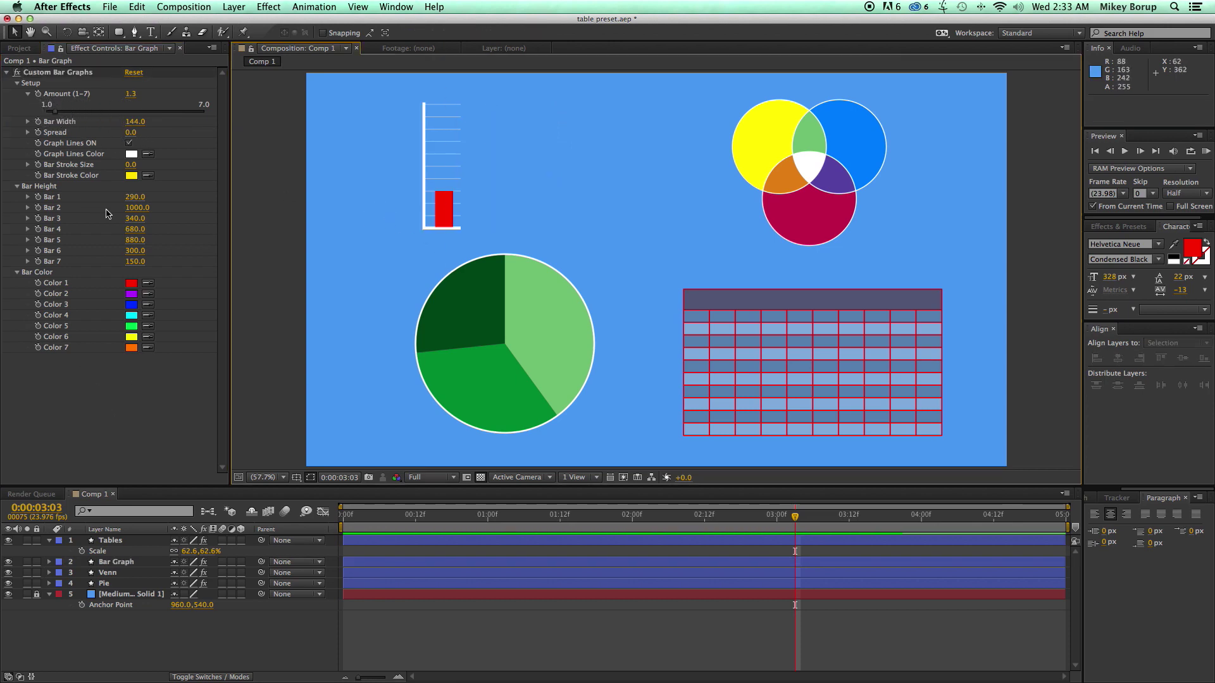
{"action": "left_click_drag", "start_coordinate": [135, 196], "coordinate": [183, 198]}
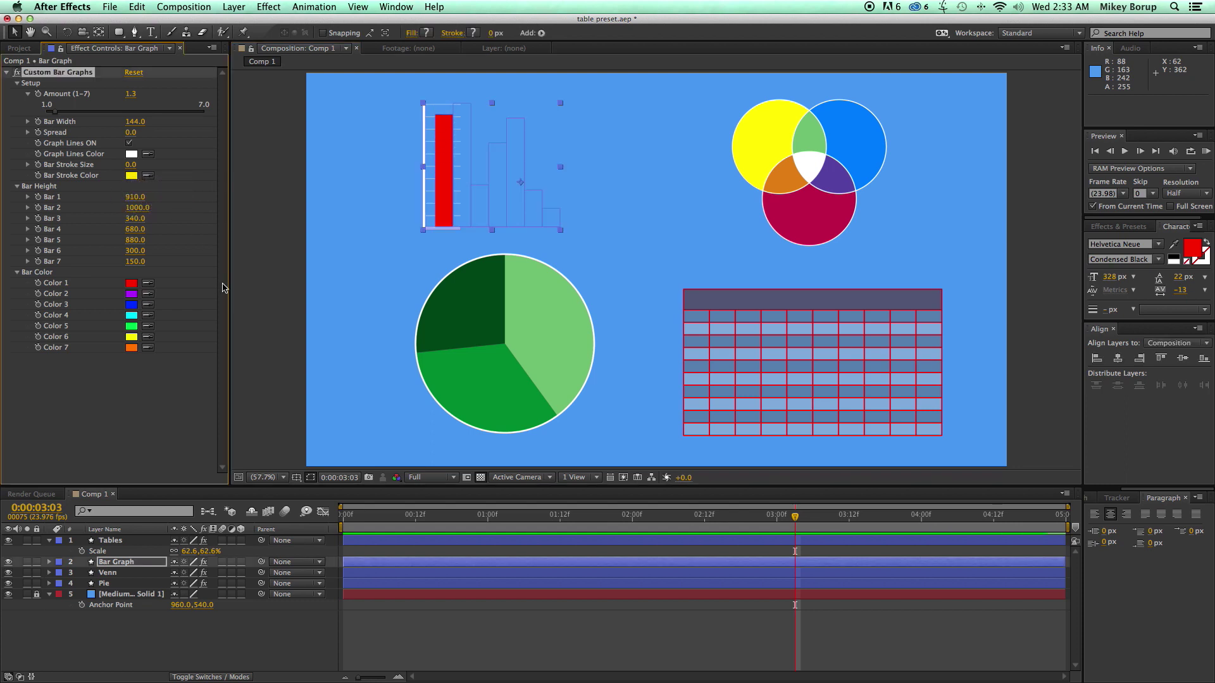
{"action": "left_click", "coordinate": [257, 271]}
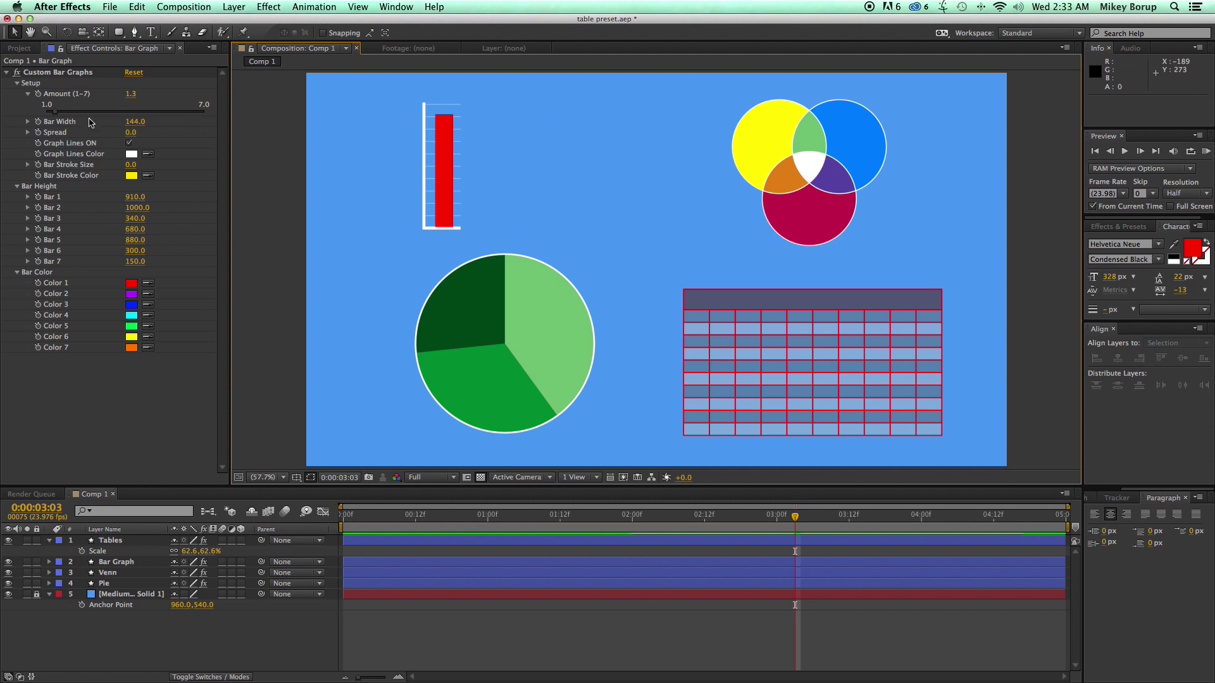
Set Amount back to 7.0 and give Bars 2–7 heights 610, 830, 680, 320, 890, 960.
{"action": "left_click_drag", "start_coordinate": [54, 111], "coordinate": [224, 114]}
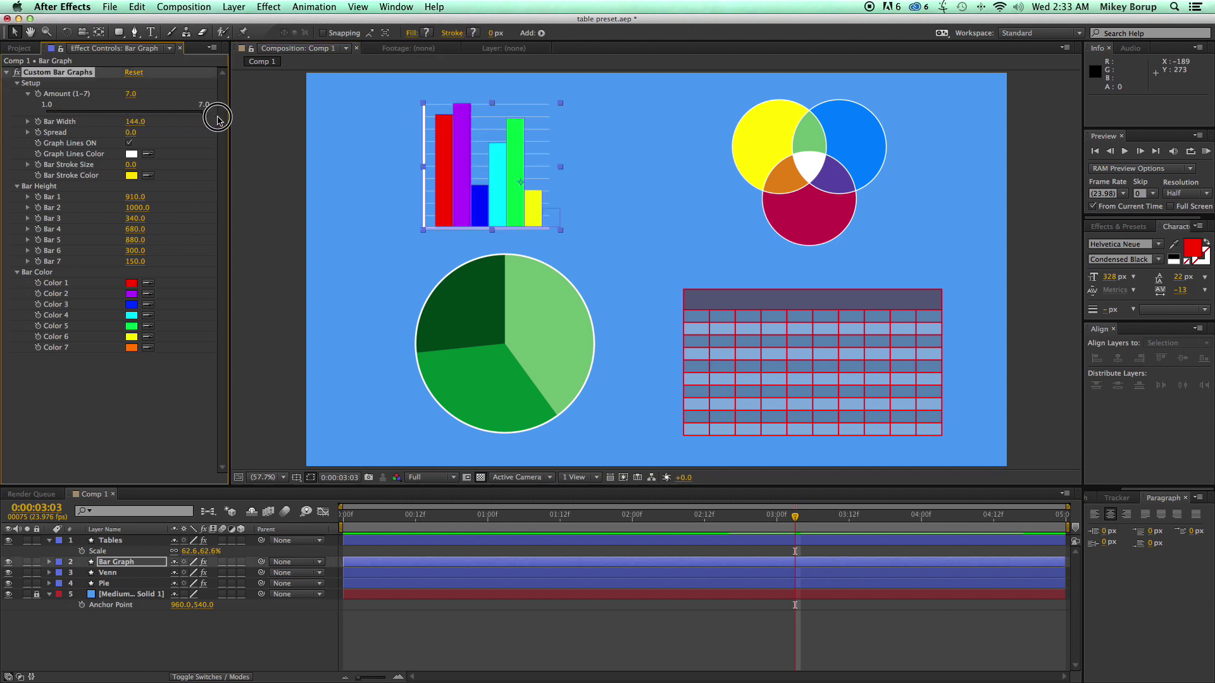
{"action": "left_click", "coordinate": [269, 165]}
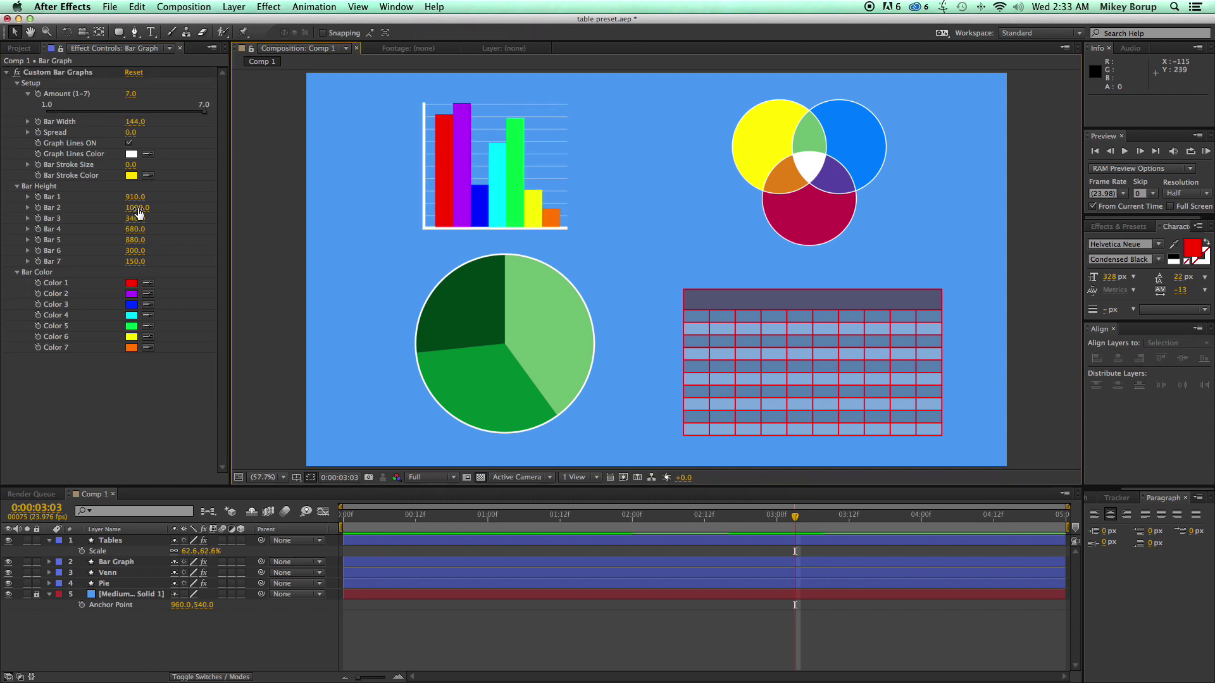
{"action": "left_click_drag", "start_coordinate": [138, 208], "coordinate": [131, 257]}
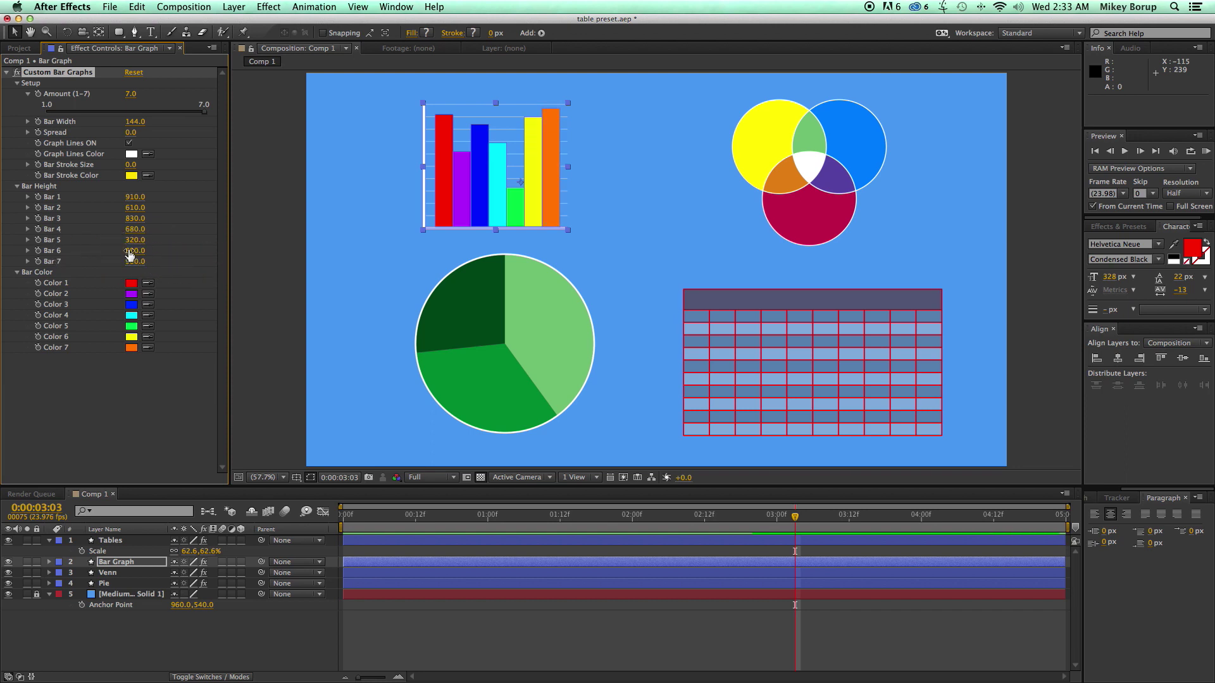
Set the bar graph's Graph Lines Color to red FF0000 with Graph Lines switched on.
{"action": "left_click", "coordinate": [129, 144]}
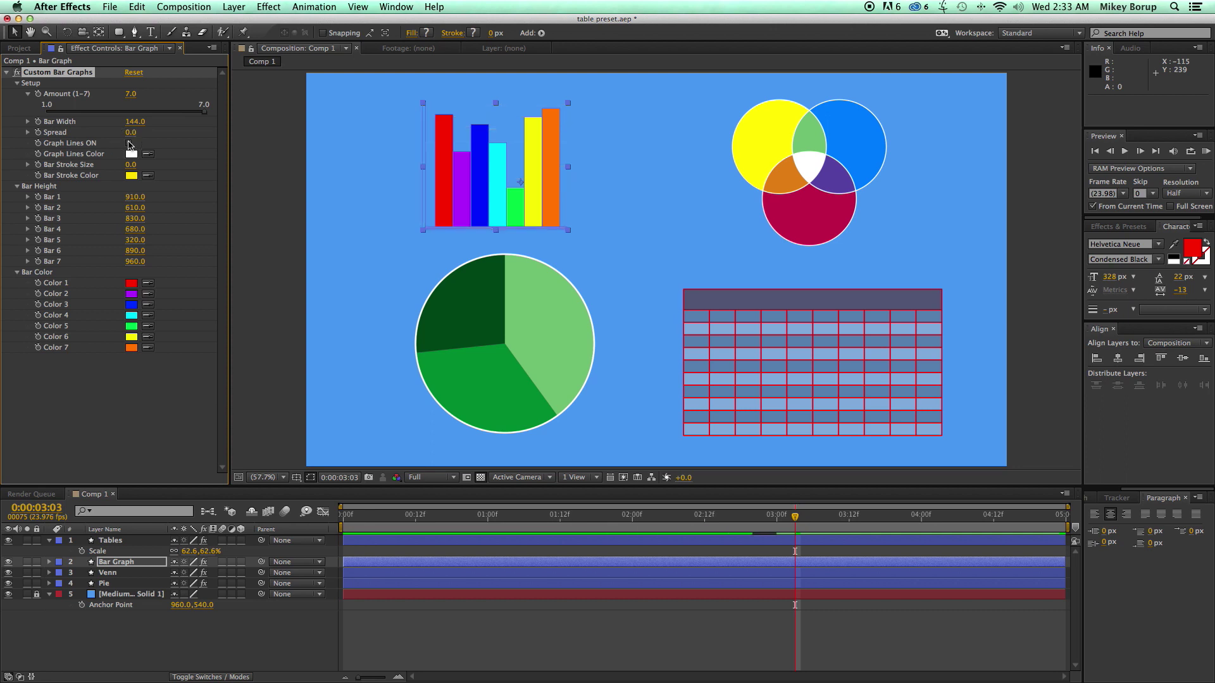
{"action": "left_click", "coordinate": [266, 200]}
{"action": "left_click", "coordinate": [131, 154]}
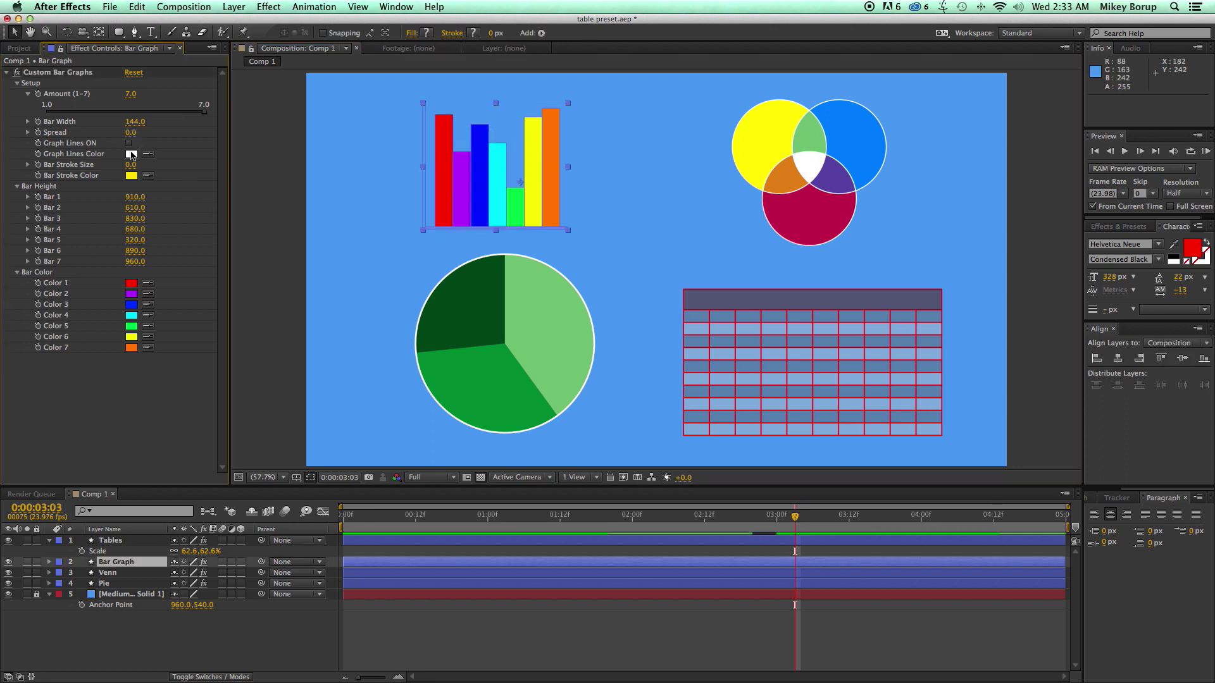
{"action": "left_click", "coordinate": [397, 240]}
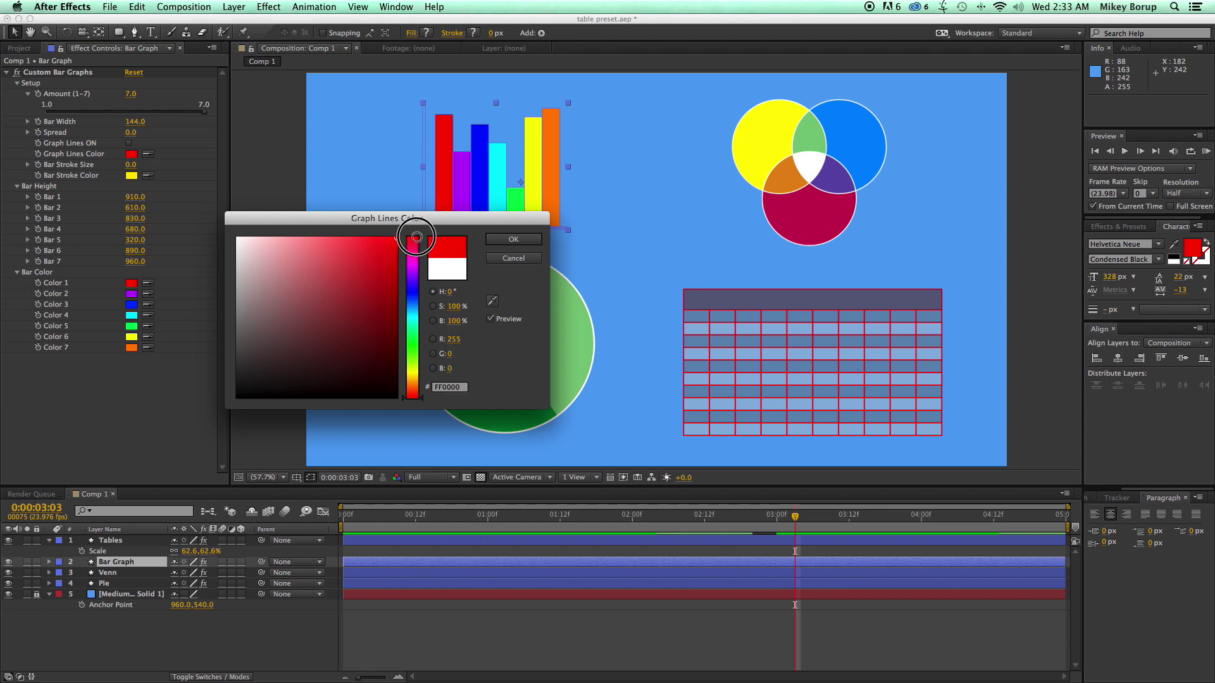
{"action": "left_click", "coordinate": [513, 240]}
{"action": "left_click", "coordinate": [129, 144]}
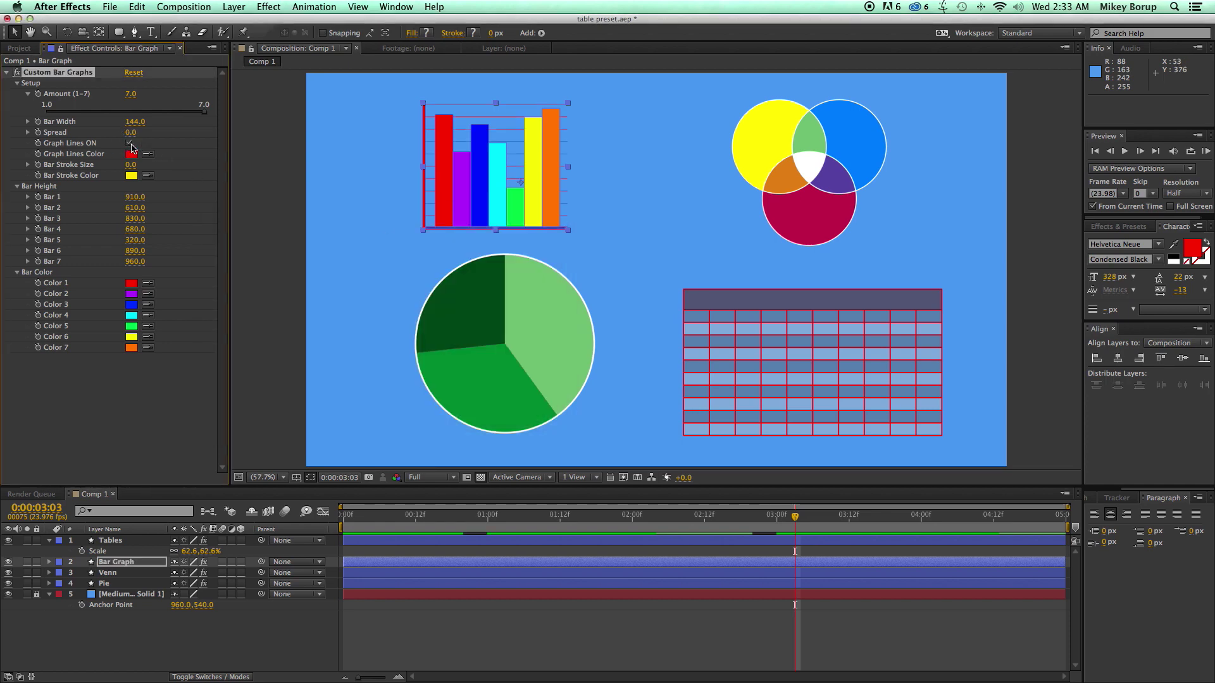
Give the bars a yellow stroke of size 19, Bar Width 48 and Spread 238.
{"action": "left_click", "coordinate": [180, 158]}
{"action": "left_click_drag", "start_coordinate": [131, 168], "coordinate": [147, 167]}
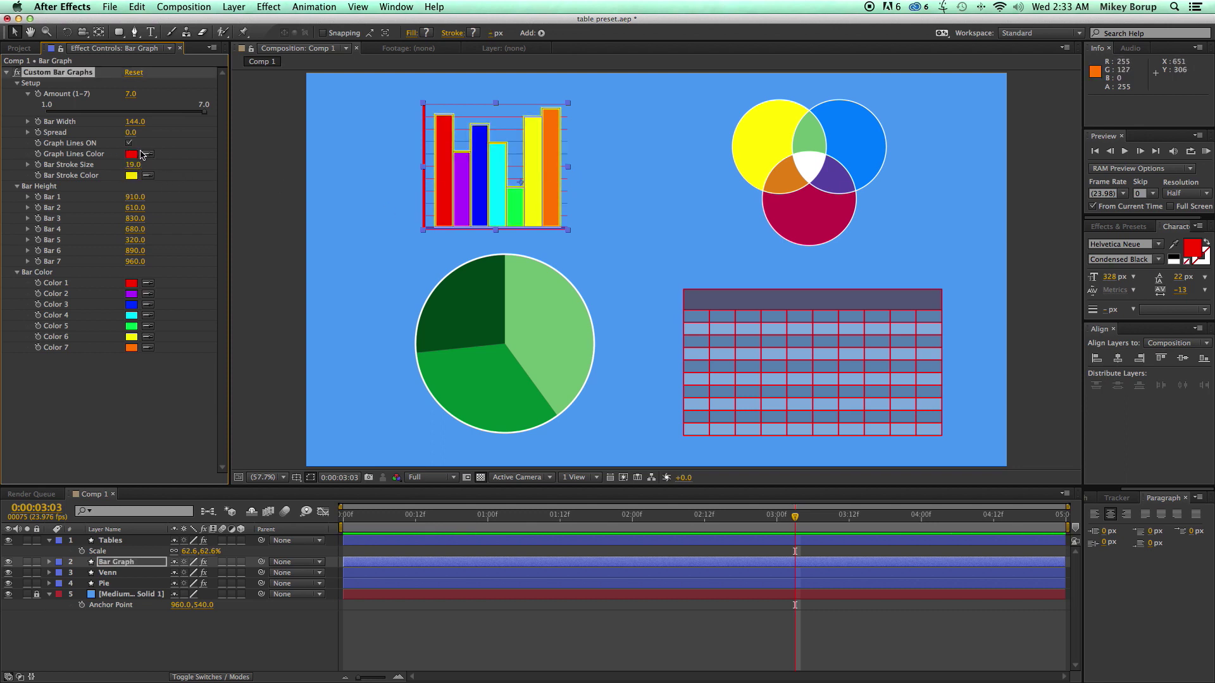
{"action": "left_click_drag", "start_coordinate": [133, 122], "coordinate": [291, 144]}
{"action": "left_click", "coordinate": [283, 209]}
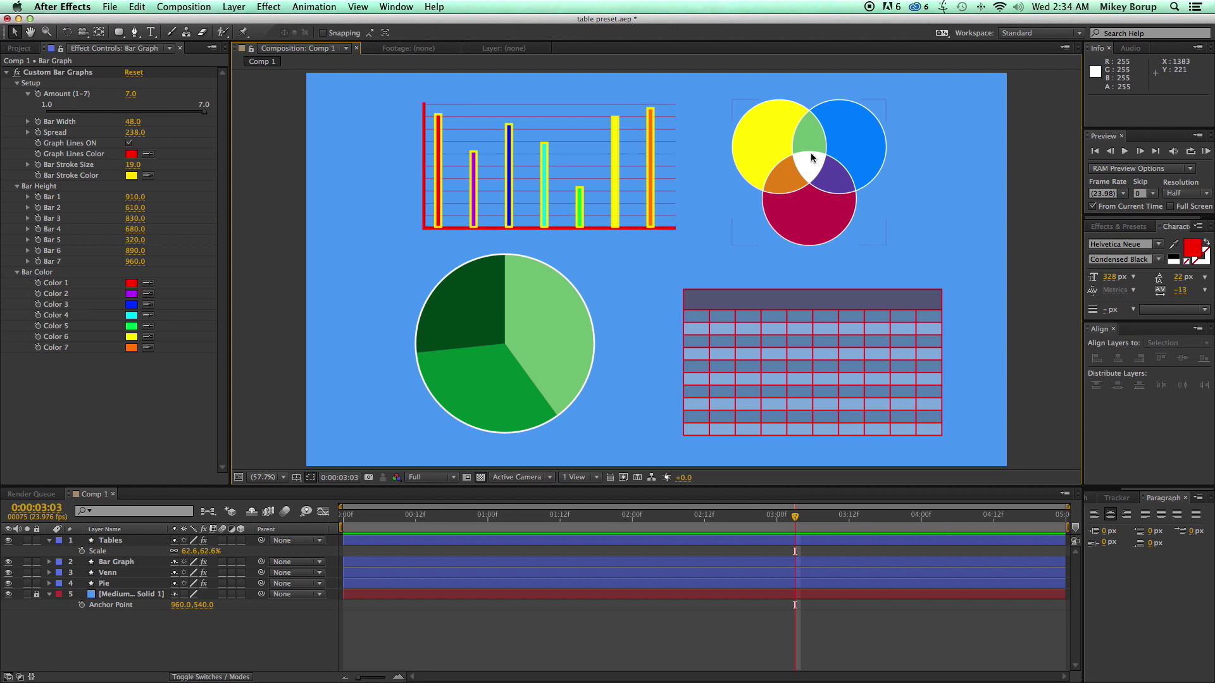
Turn the Venn's red circle magenta, set its Slider to 116, then select the Pie layer.
{"action": "left_click", "coordinate": [109, 573]}
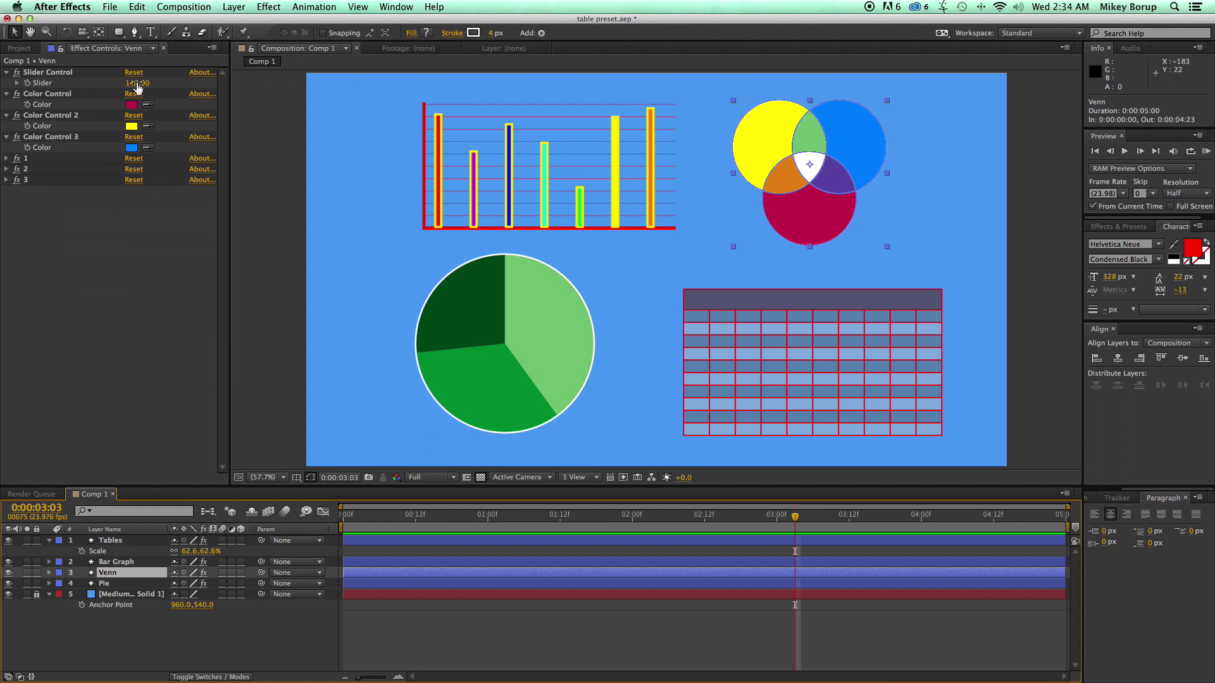
{"action": "mouse_move", "coordinate": [138, 87]}
{"action": "left_mouse_down"}
{"action": "mouse_move", "coordinate": [71, 83]}
{"action": "mouse_move", "coordinate": [228, 95]}
{"action": "mouse_move", "coordinate": [137, 100]}
{"action": "left_mouse_up"}
{"action": "left_click", "coordinate": [131, 105]}
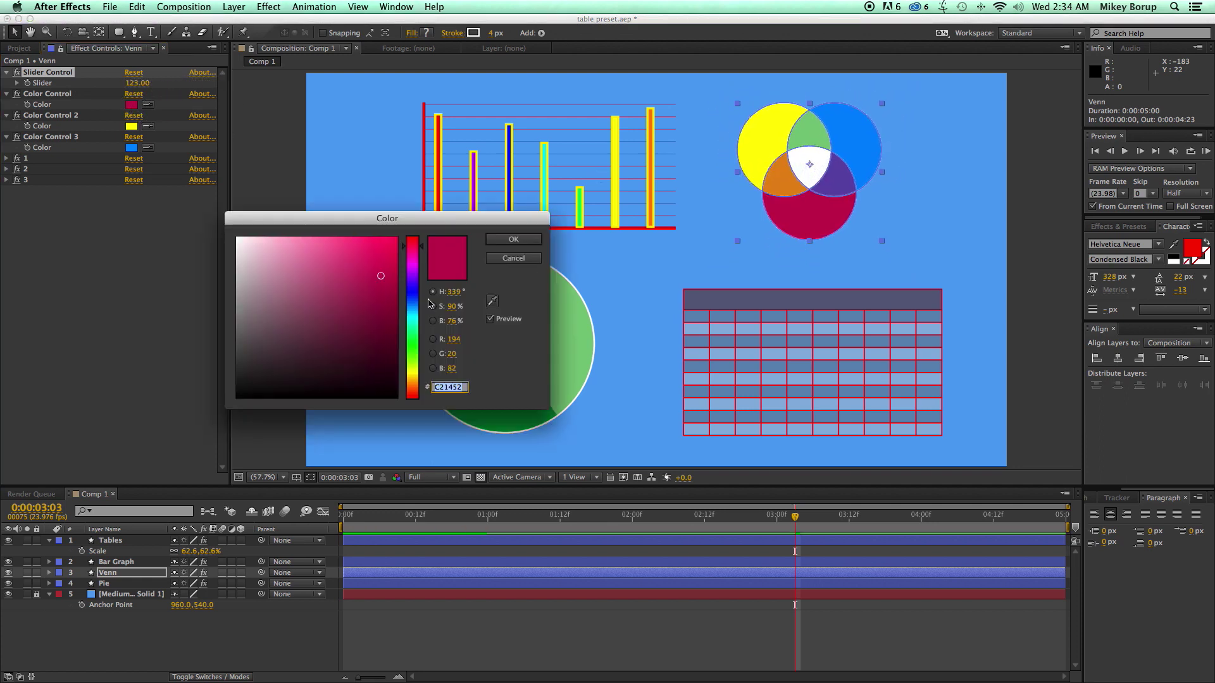
{"action": "left_click_drag", "start_coordinate": [412, 310], "coordinate": [413, 257]}
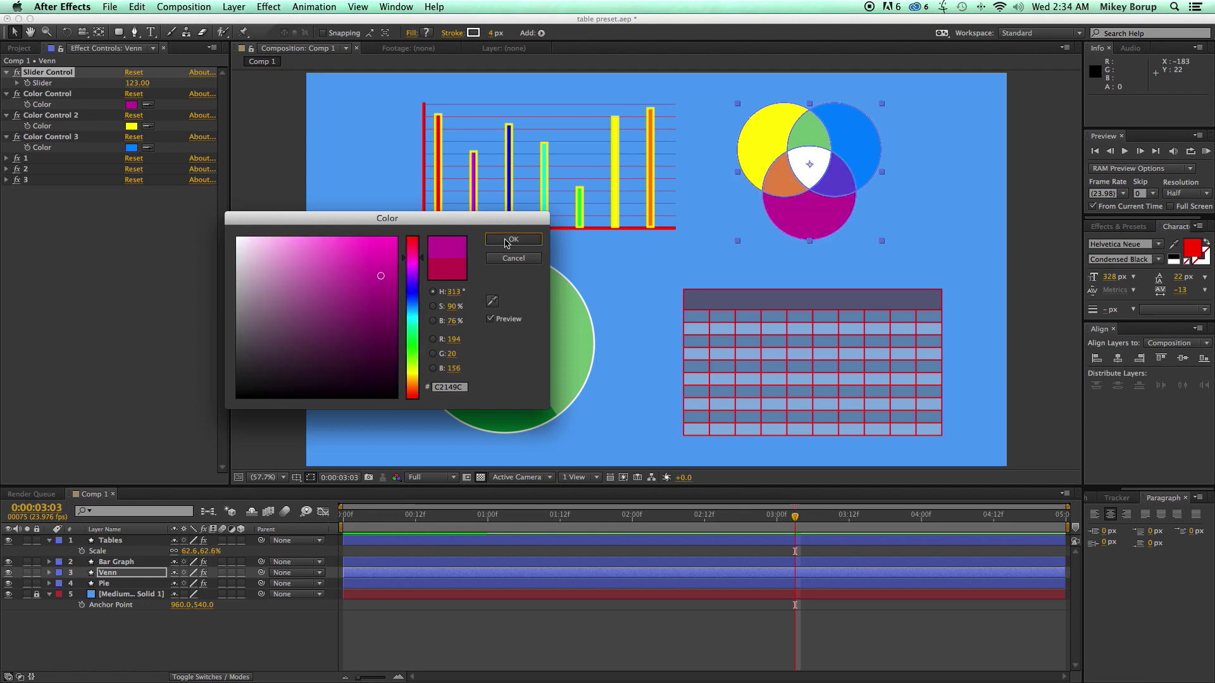
{"action": "left_click", "coordinate": [511, 240]}
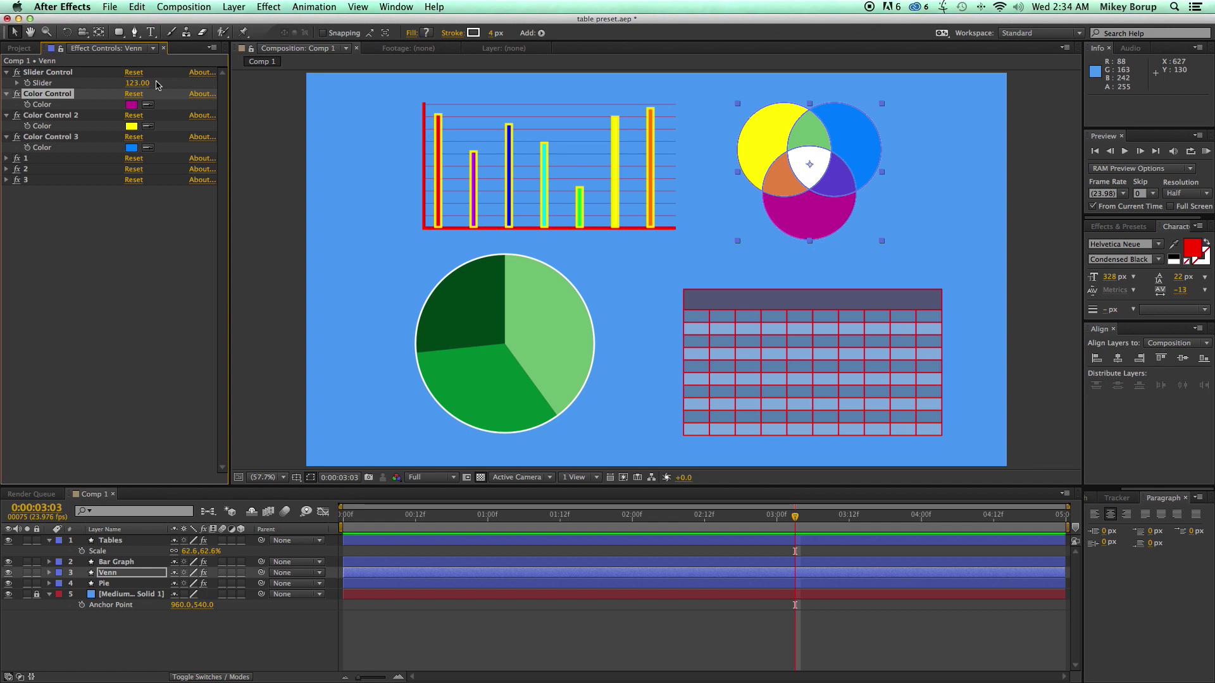
{"action": "mouse_move", "coordinate": [138, 83]}
{"action": "left_mouse_down"}
{"action": "mouse_move", "coordinate": [76, 83]}
{"action": "mouse_move", "coordinate": [221, 77]}
{"action": "mouse_move", "coordinate": [130, 84]}
{"action": "left_mouse_up"}
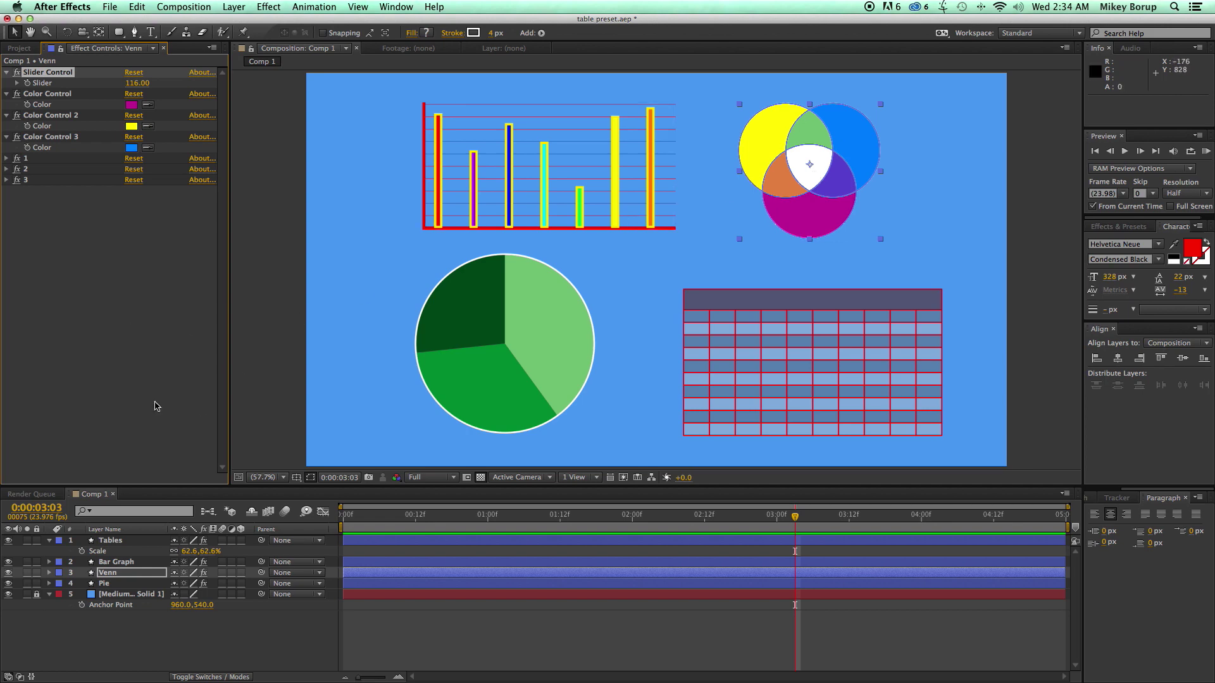
{"action": "left_click", "coordinate": [124, 584]}
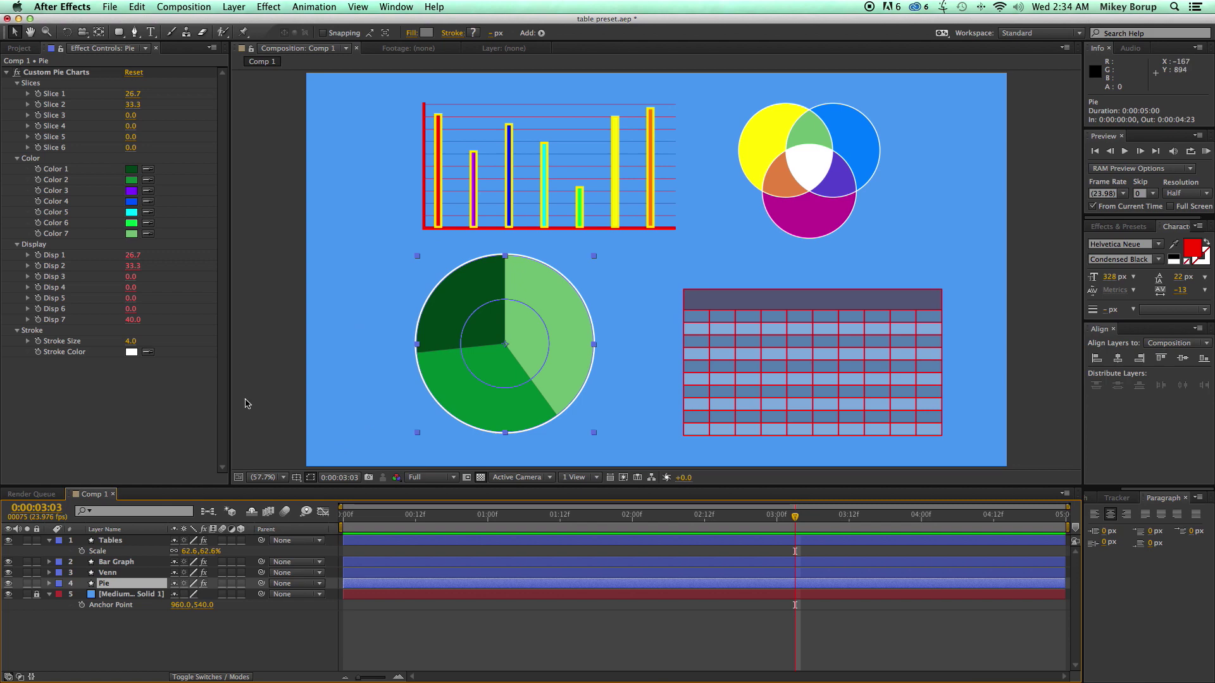
Reset the Custom Pie Charts controls, scrub Slice 1 to 23 and Slice 3 to 26, and thicken the stroke.
{"action": "left_click", "coordinate": [198, 408]}
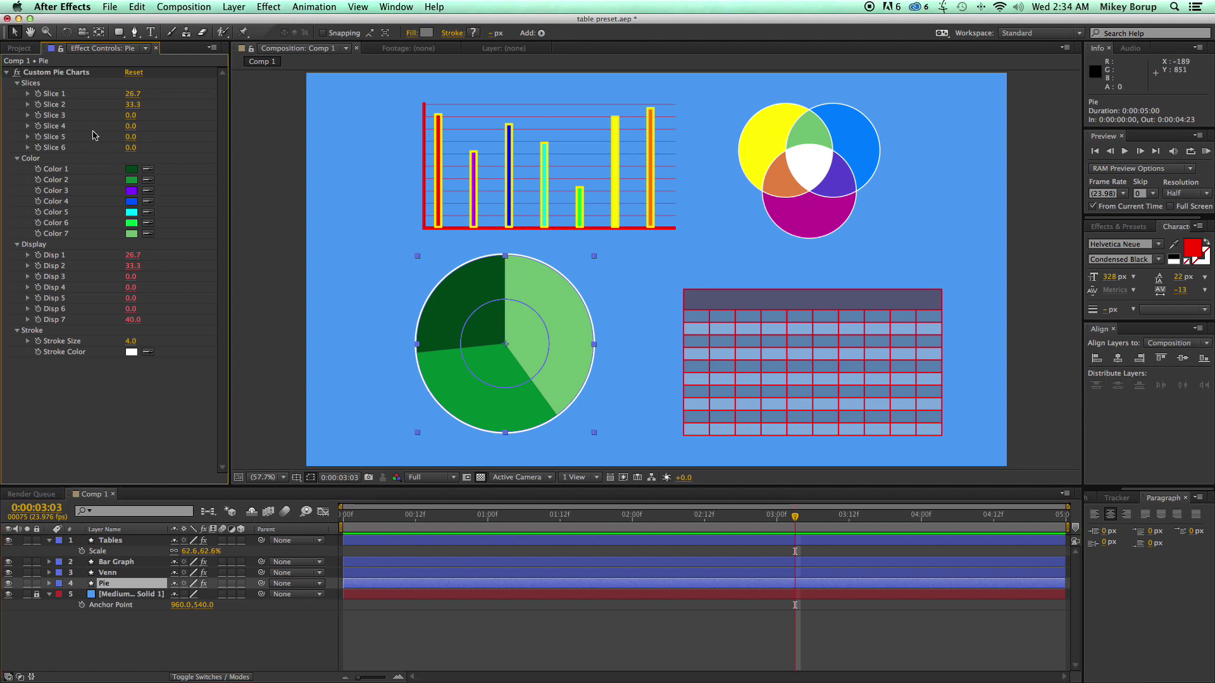
{"action": "left_click", "coordinate": [135, 73]}
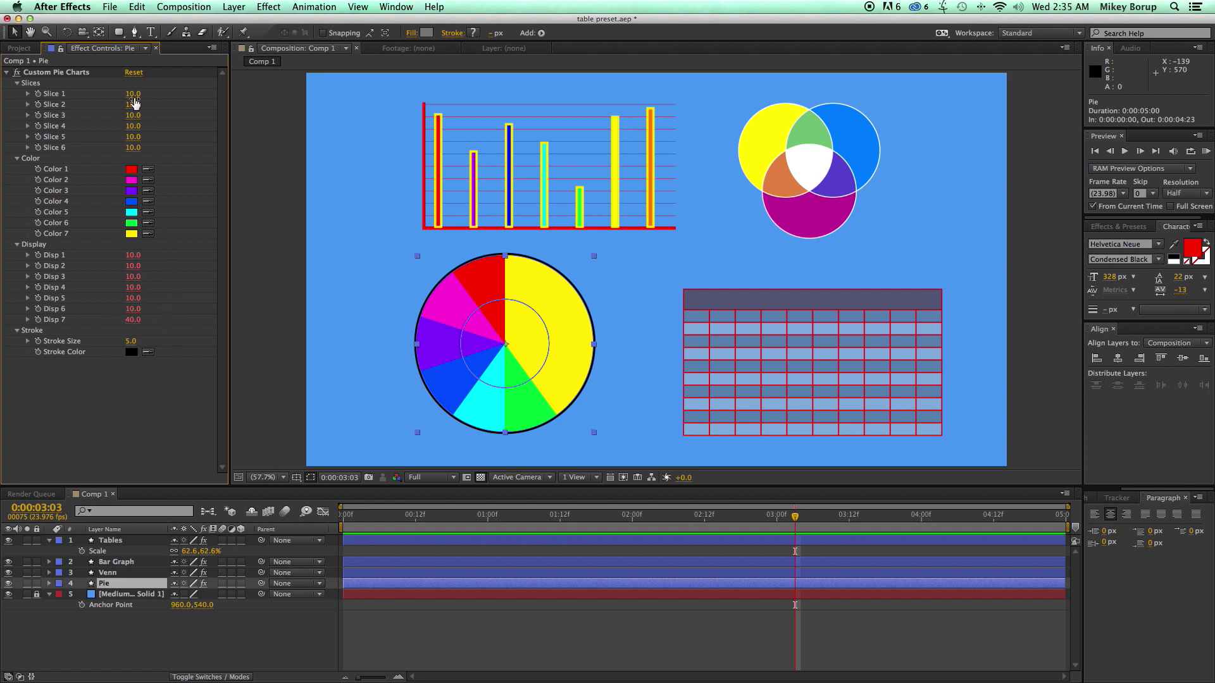
{"action": "left_click_drag", "start_coordinate": [133, 94], "coordinate": [154, 100]}
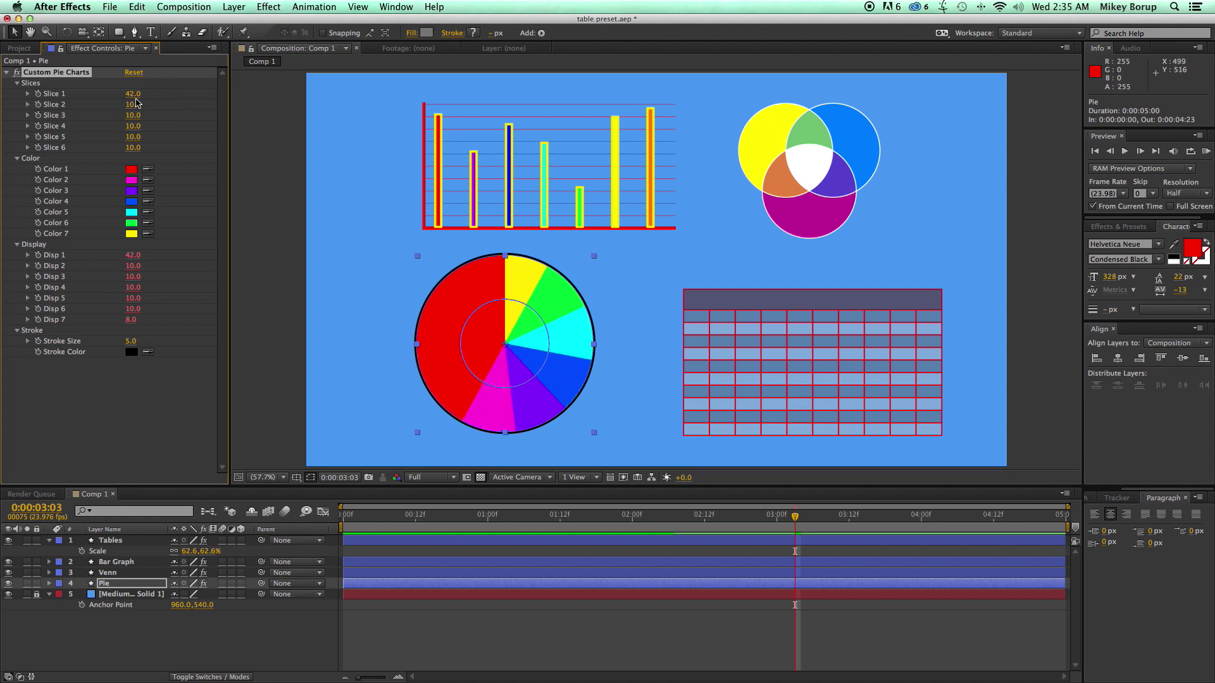
{"action": "mouse_move", "coordinate": [134, 95]}
{"action": "left_mouse_down"}
{"action": "mouse_move", "coordinate": [168, 100]}
{"action": "mouse_move", "coordinate": [103, 95]}
{"action": "mouse_move", "coordinate": [119, 95]}
{"action": "left_mouse_up"}
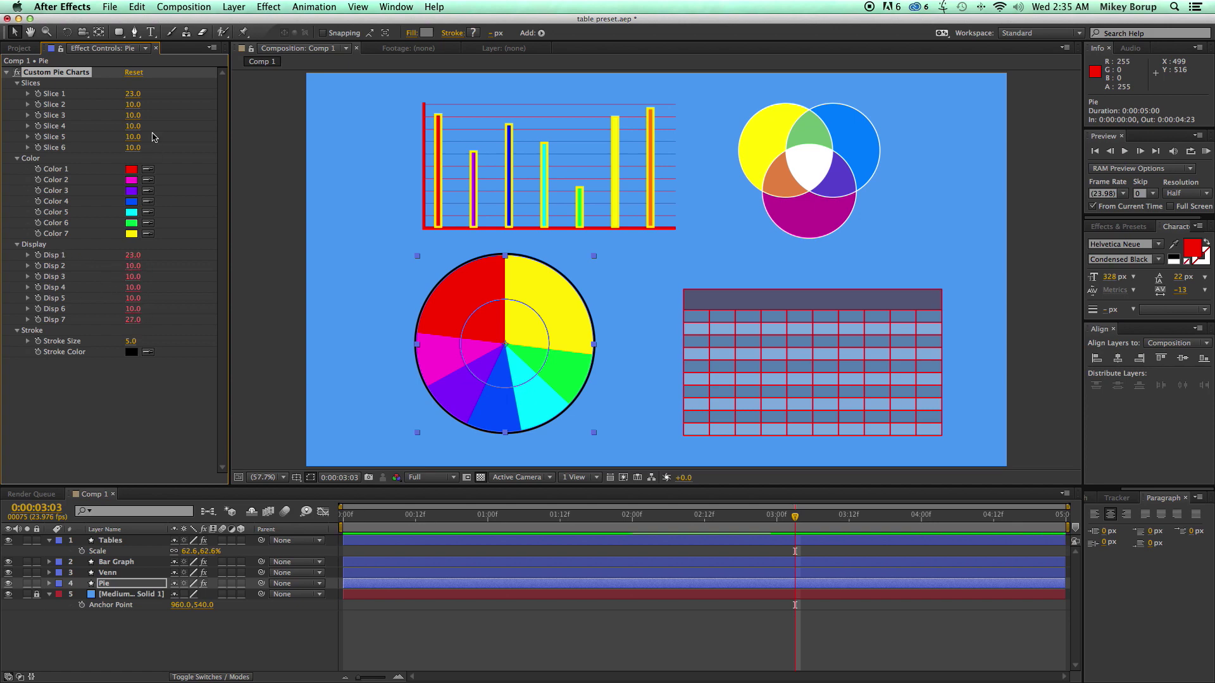
{"action": "left_click_drag", "start_coordinate": [133, 115], "coordinate": [105, 105]}
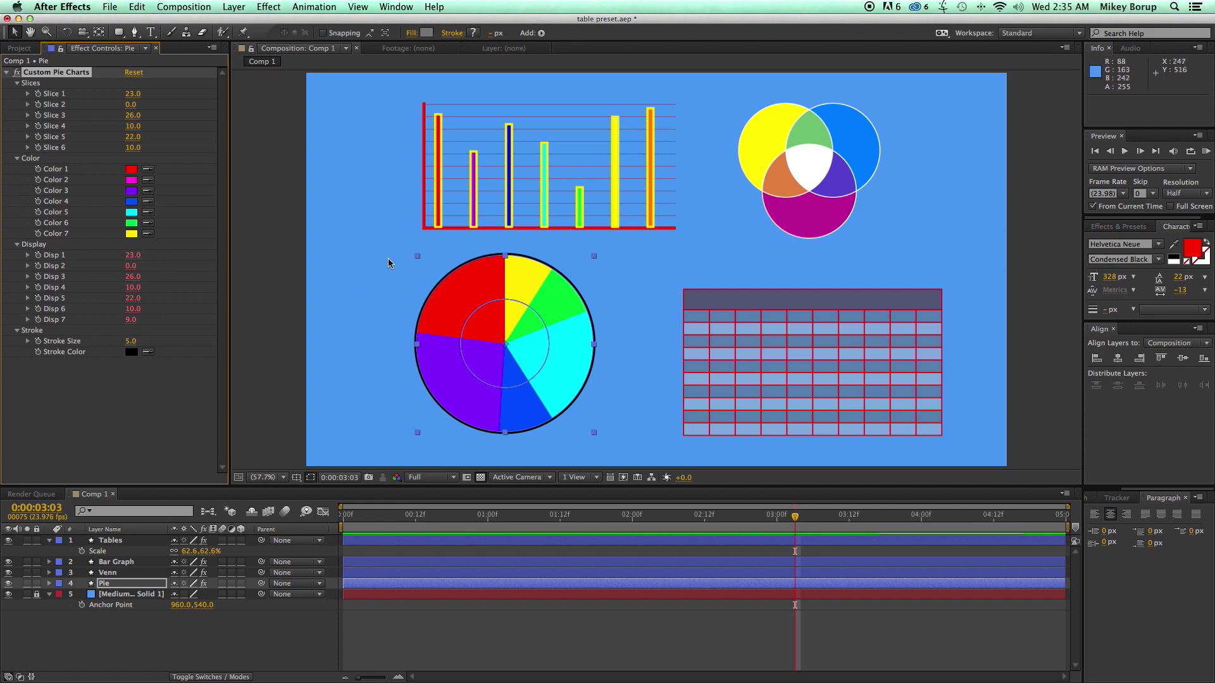
{"action": "mouse_move", "coordinate": [133, 342]}
{"action": "left_mouse_down"}
{"action": "mouse_move", "coordinate": [220, 353]}
{"action": "mouse_move", "coordinate": [147, 348]}
{"action": "left_mouse_up"}
Set the pie's Stroke Color to white.
{"action": "left_click", "coordinate": [133, 351]}
{"action": "left_click", "coordinate": [279, 260]}
{"action": "left_click_drag", "start_coordinate": [279, 260], "coordinate": [193, 205]}
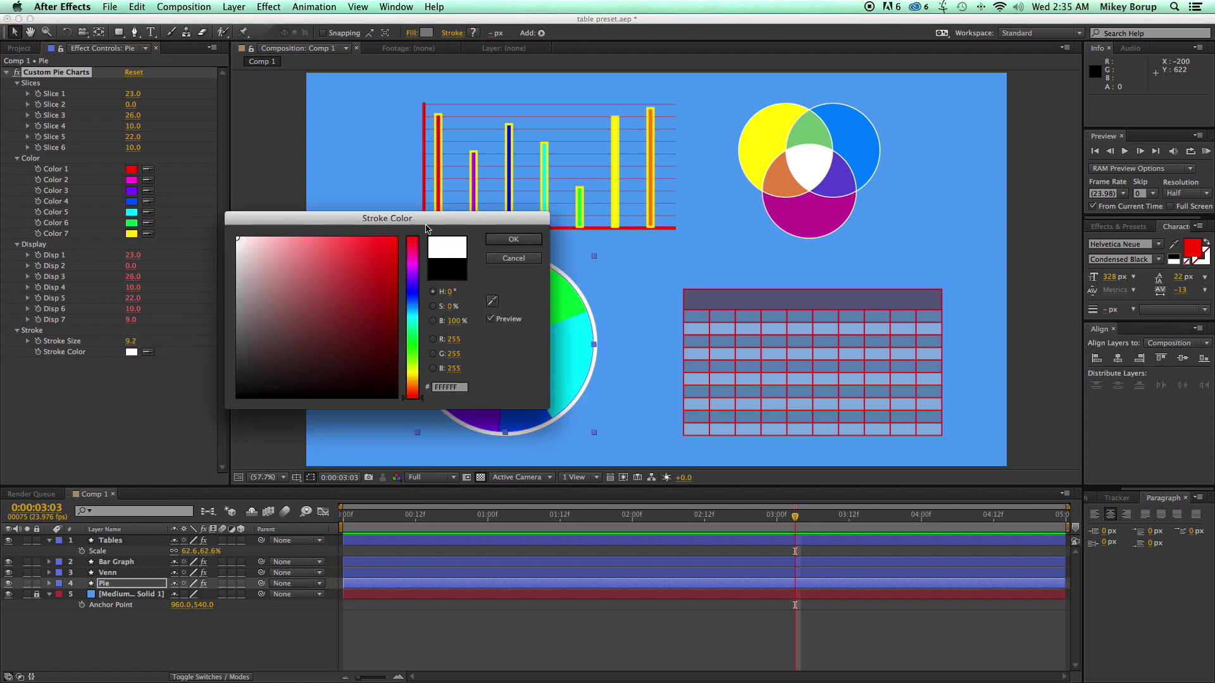
{"action": "left_click", "coordinate": [513, 239]}
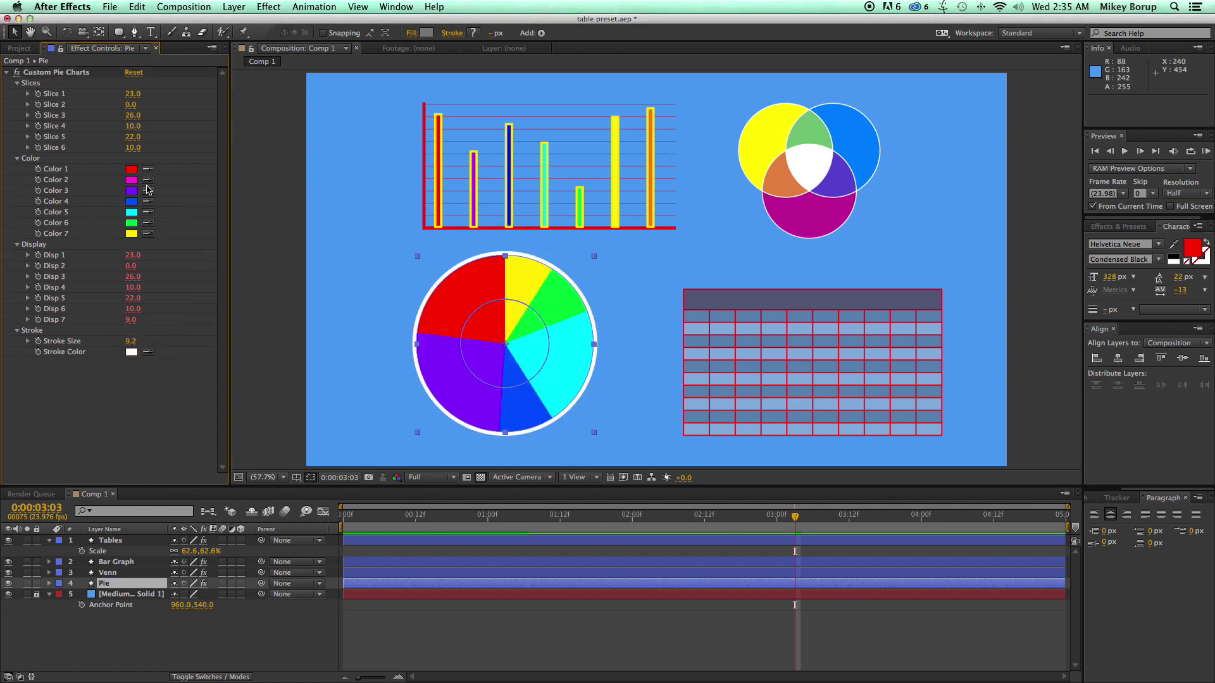
Recolour slices 1–4 as white, two greys and a dark grey.
{"action": "left_click", "coordinate": [131, 169]}
{"action": "left_click_drag", "start_coordinate": [310, 285], "coordinate": [212, 226]}
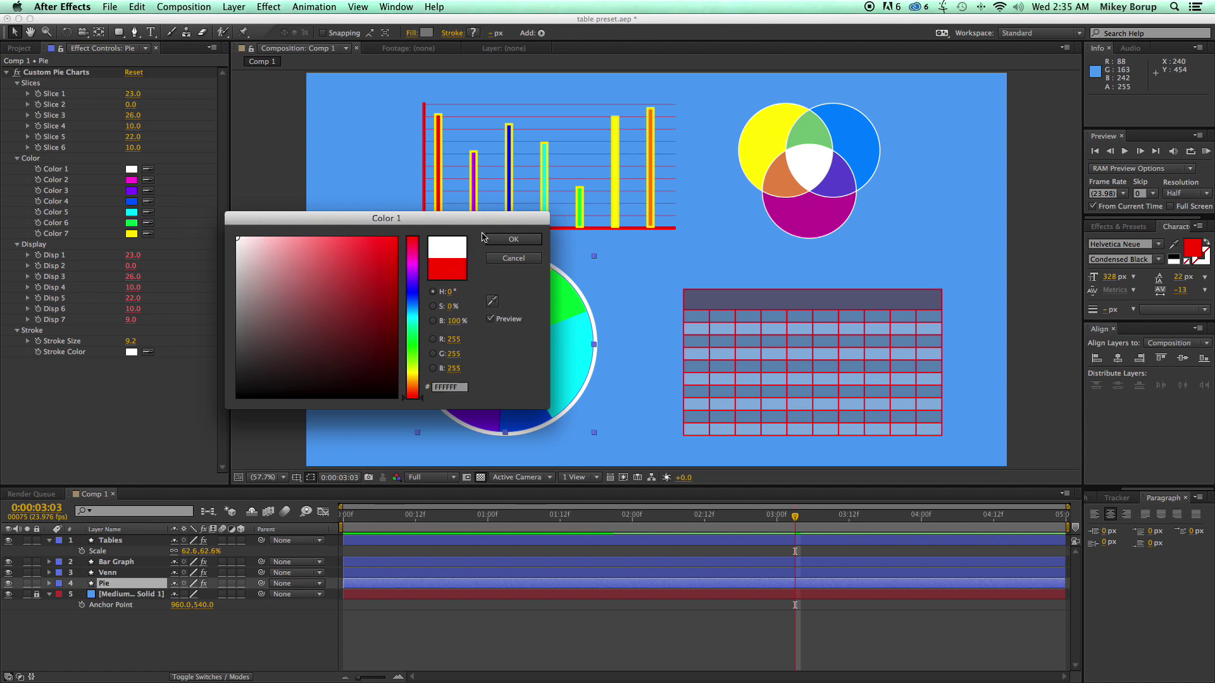
{"action": "left_click", "coordinate": [513, 239]}
{"action": "left_click", "coordinate": [131, 181]}
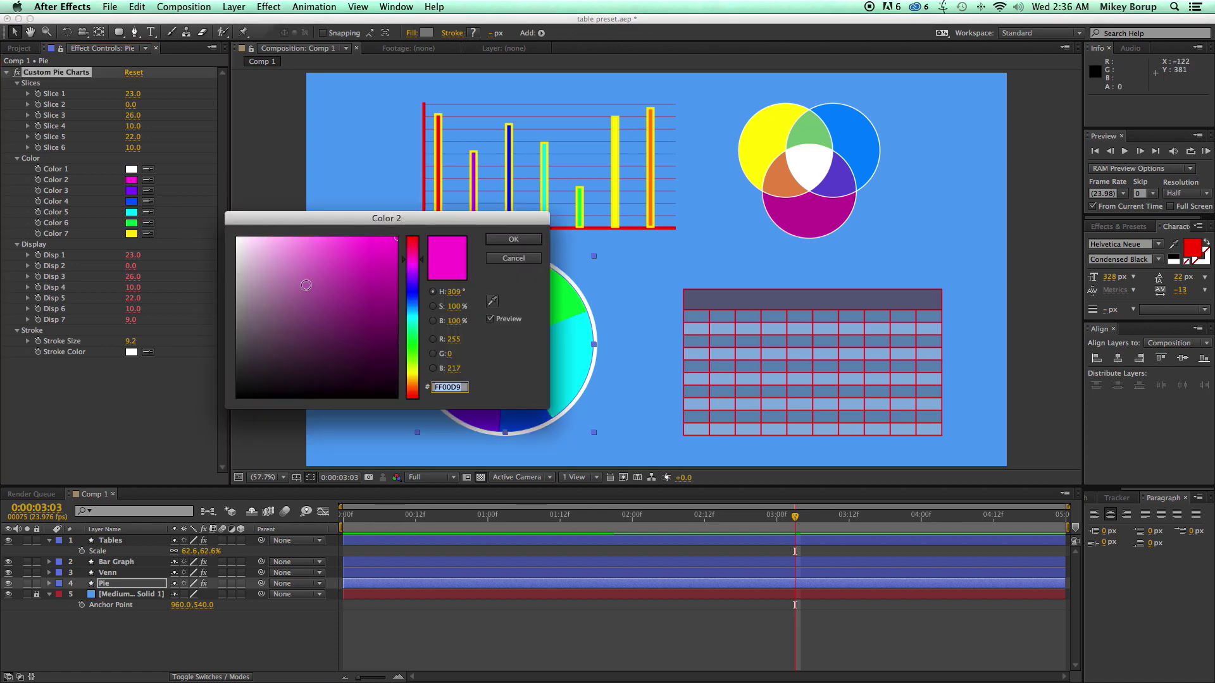
{"action": "left_click_drag", "start_coordinate": [253, 255], "coordinate": [209, 276]}
{"action": "left_click", "coordinate": [513, 239]}
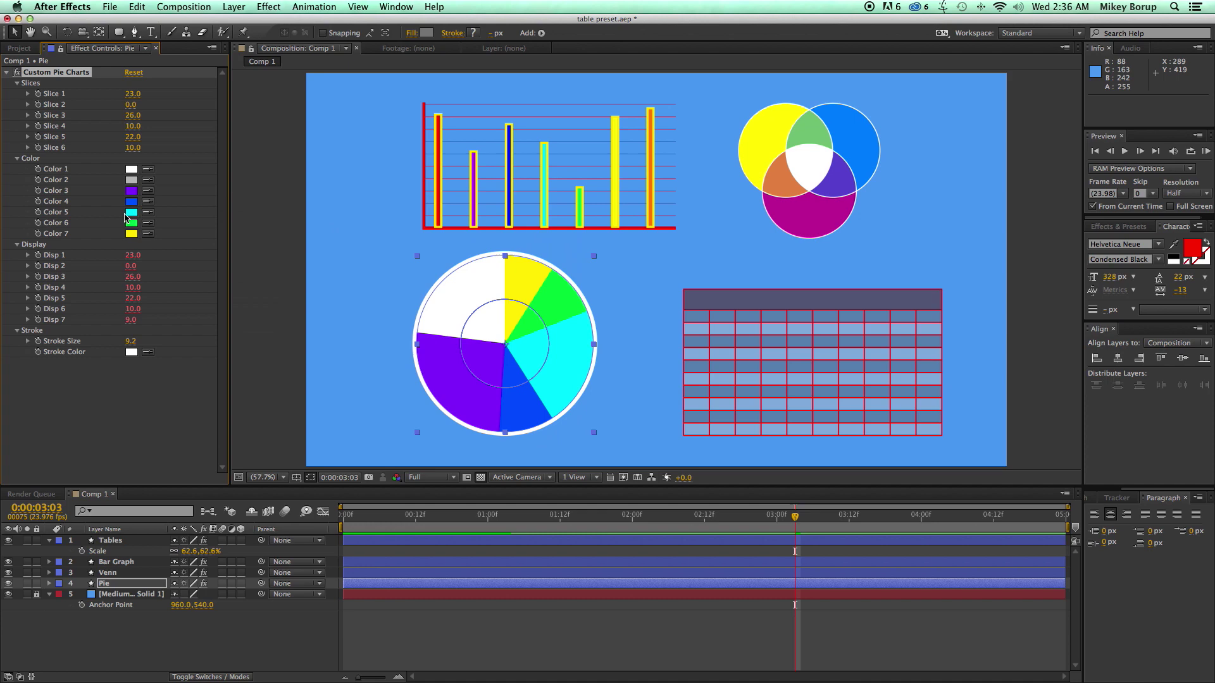
{"action": "left_click", "coordinate": [131, 190]}
{"action": "left_click_drag", "start_coordinate": [272, 264], "coordinate": [233, 321]}
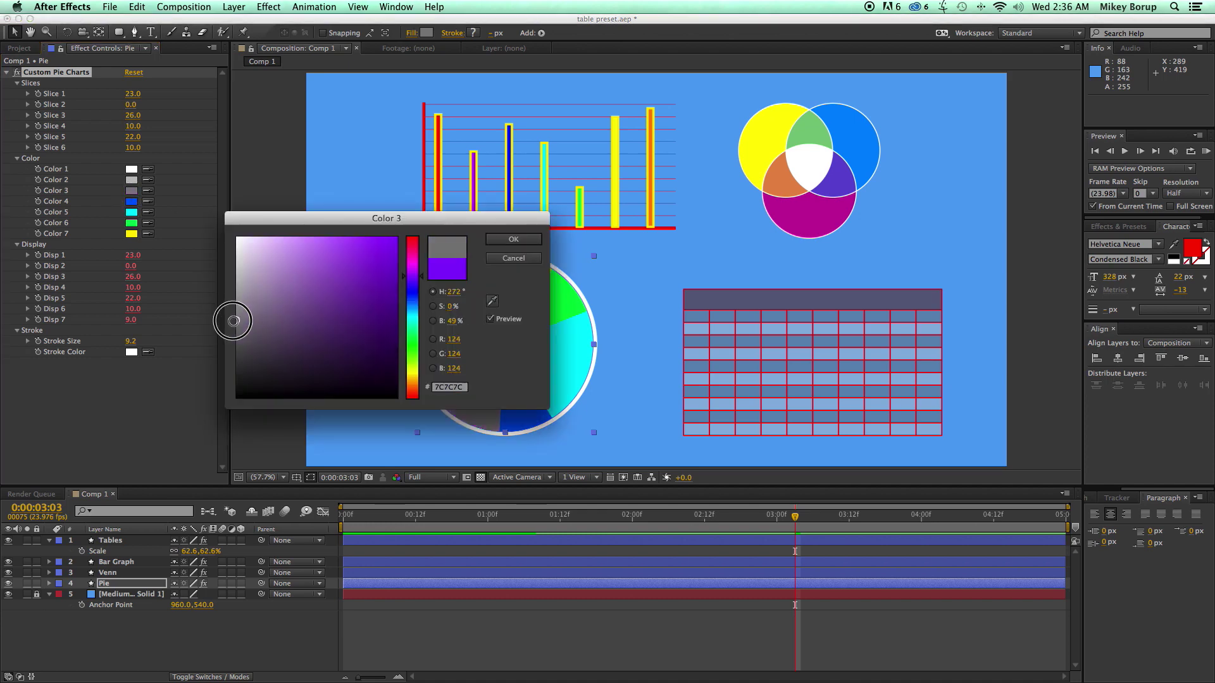
{"action": "left_click", "coordinate": [511, 239]}
{"action": "left_click", "coordinate": [131, 201]}
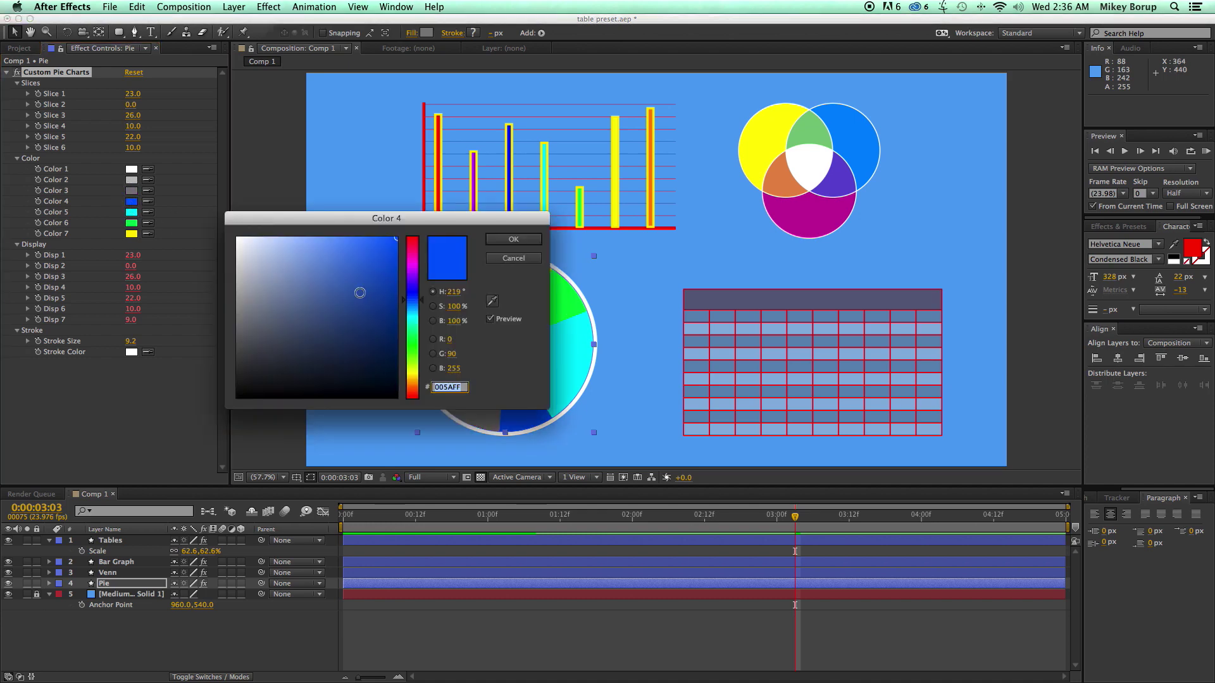
{"action": "left_click_drag", "start_coordinate": [360, 293], "coordinate": [217, 342]}
{"action": "left_click", "coordinate": [500, 239]}
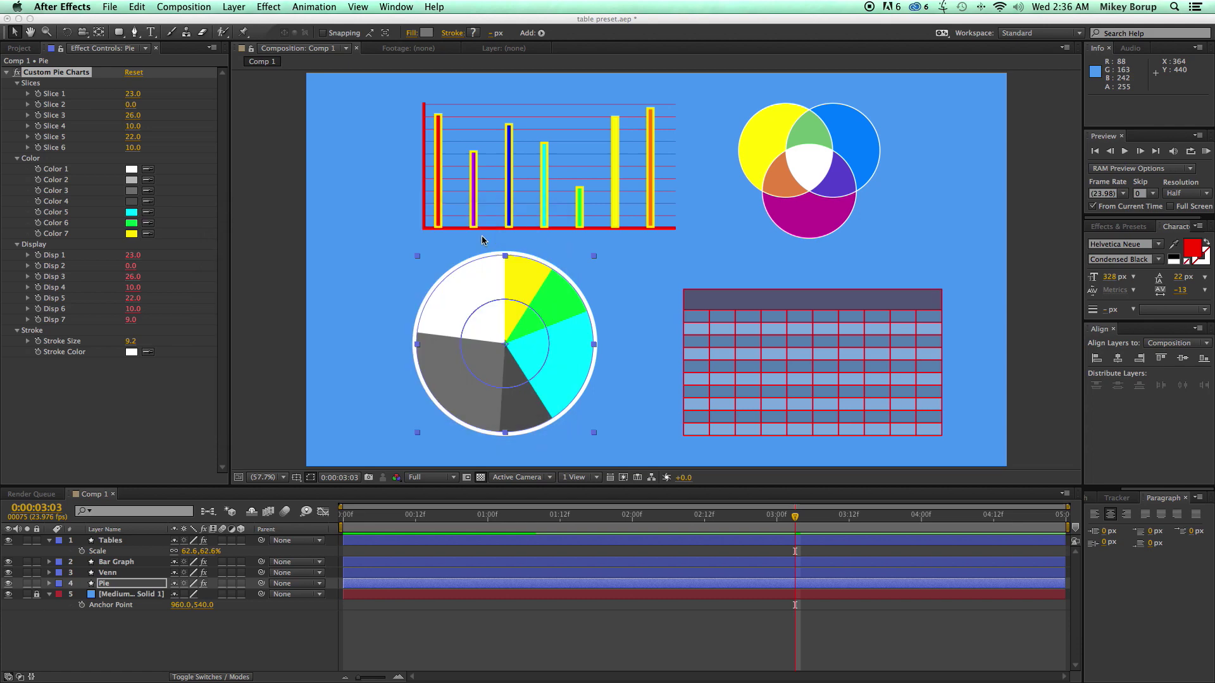
Set Colors 5–7 to dark greys 474747 and 2C2C2C and near-black 030303.
{"action": "left_click", "coordinate": [131, 212]}
{"action": "left_click_drag", "start_coordinate": [289, 341], "coordinate": [218, 345]}
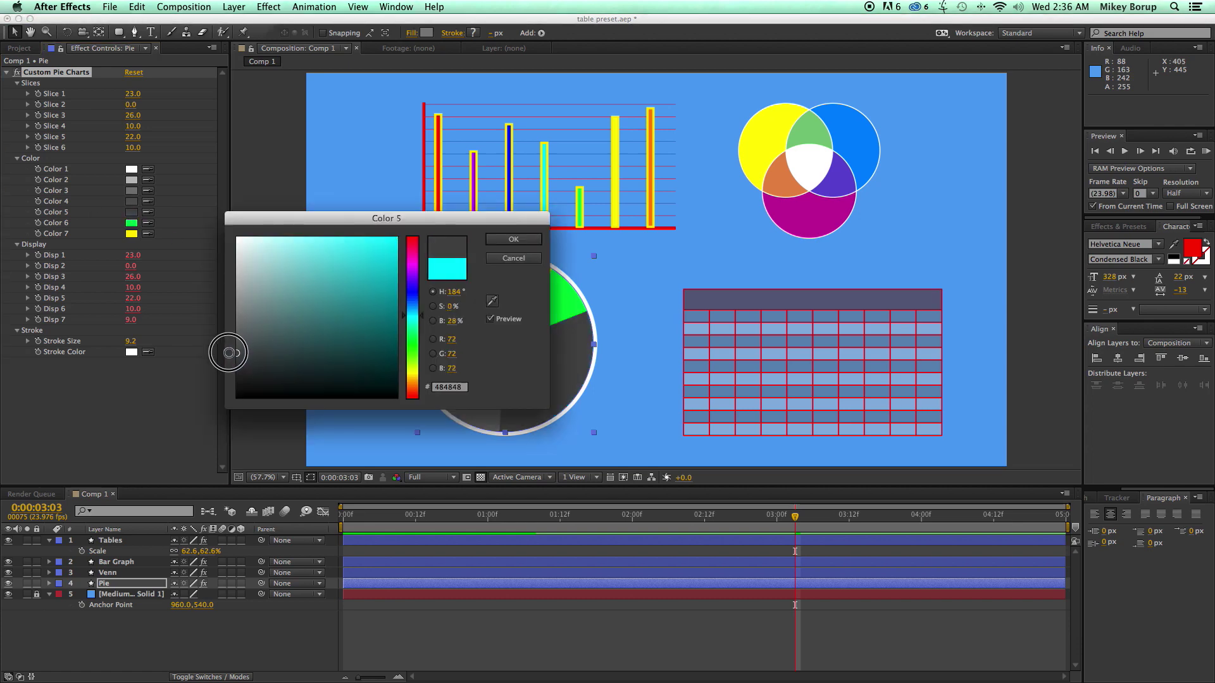
{"action": "left_click", "coordinate": [500, 240]}
{"action": "left_click", "coordinate": [131, 222]}
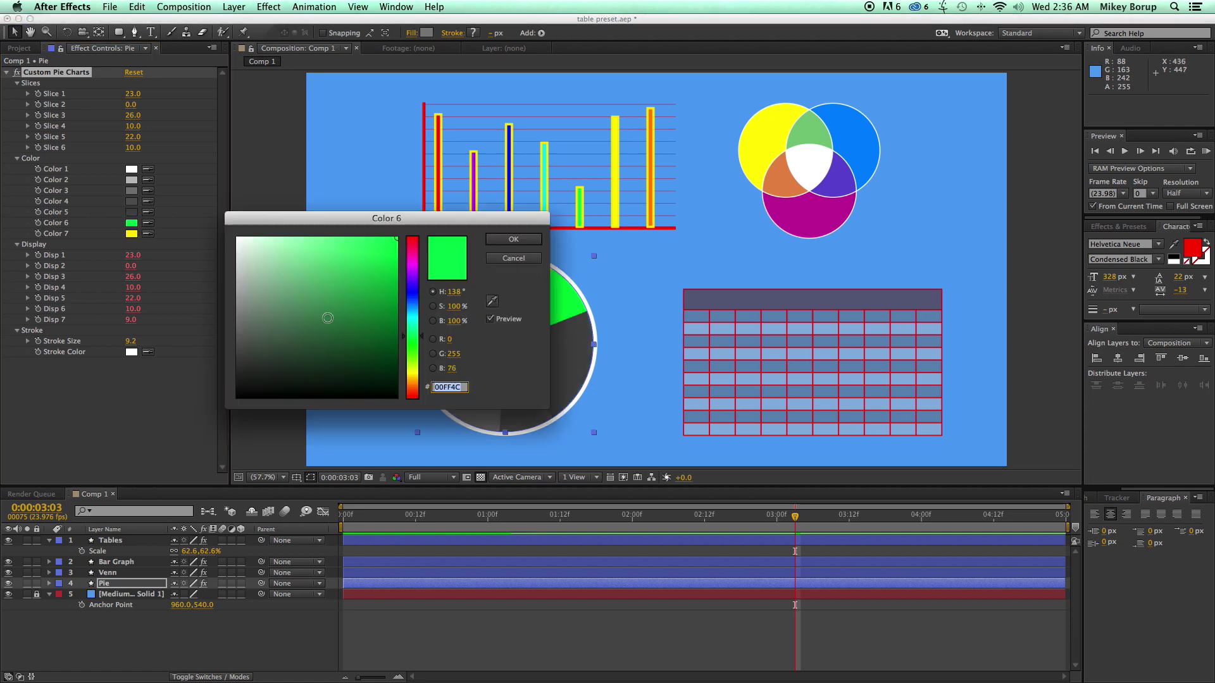
{"action": "left_click_drag", "start_coordinate": [325, 317], "coordinate": [231, 367]}
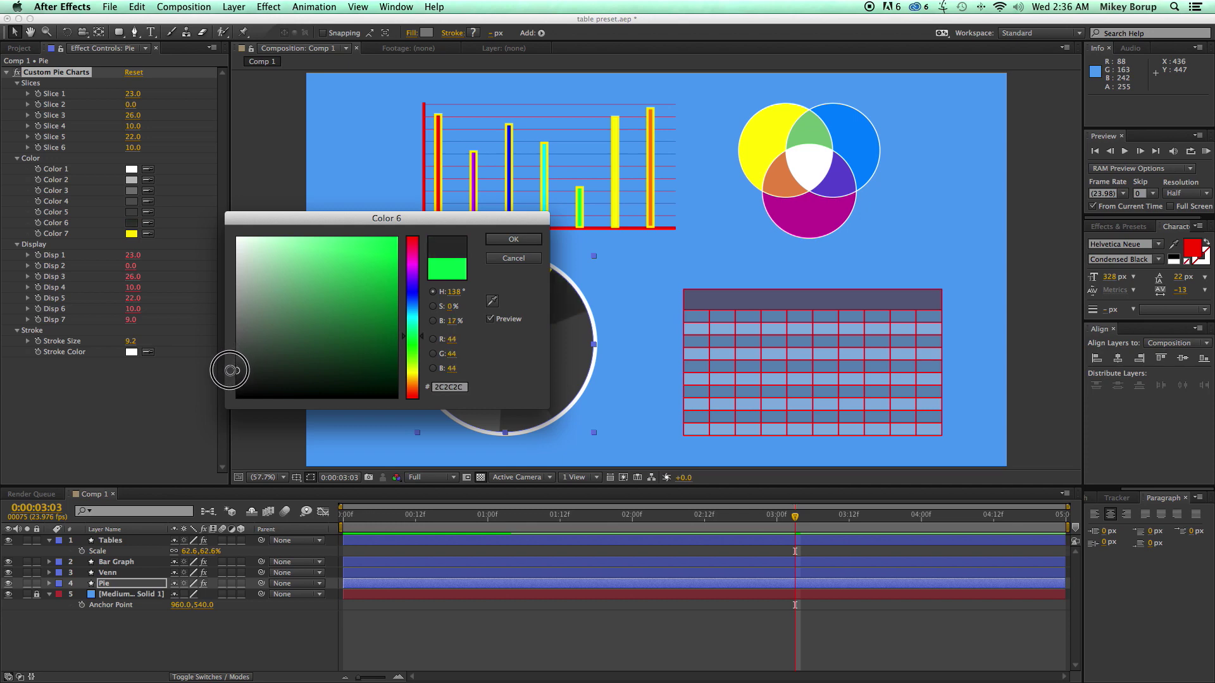
{"action": "left_click", "coordinate": [500, 241]}
{"action": "left_click", "coordinate": [131, 234]}
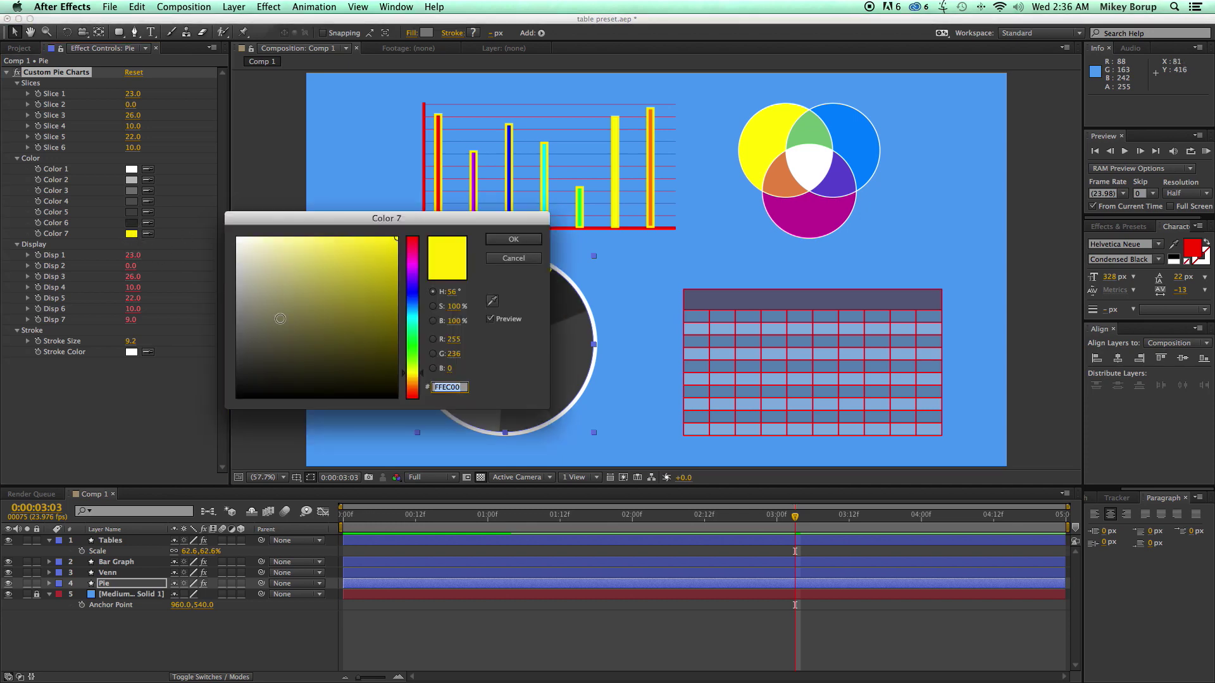
{"action": "left_click_drag", "start_coordinate": [279, 361], "coordinate": [223, 394]}
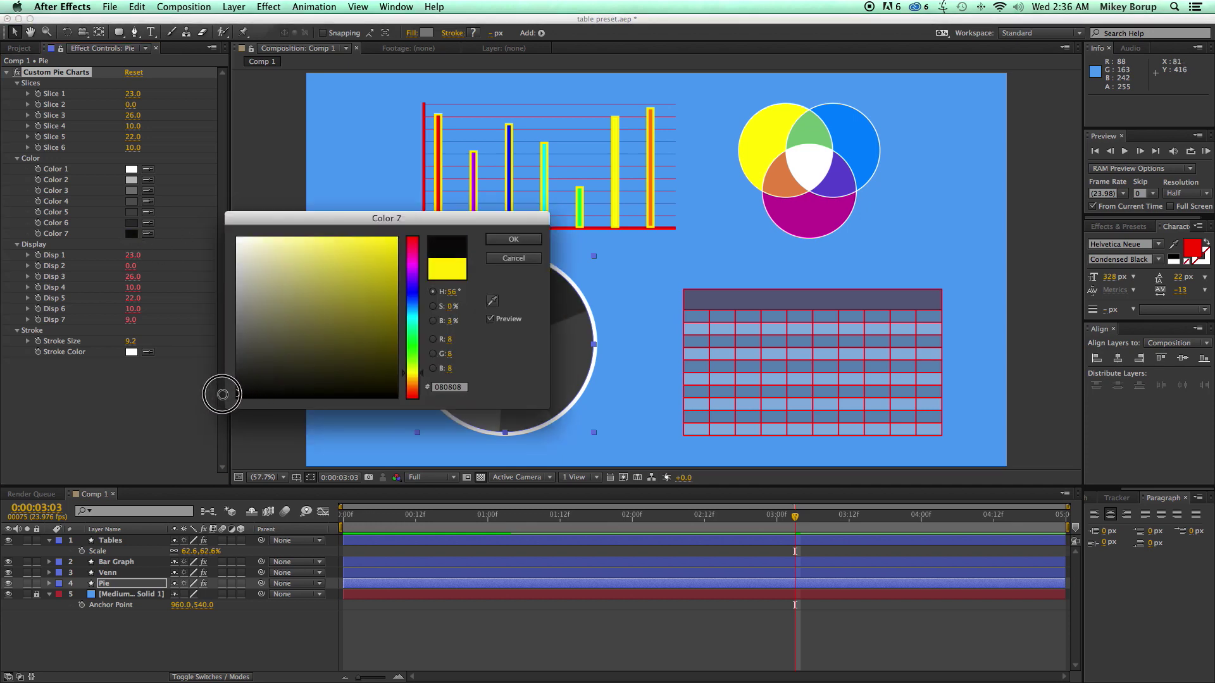
{"action": "left_click", "coordinate": [502, 241]}
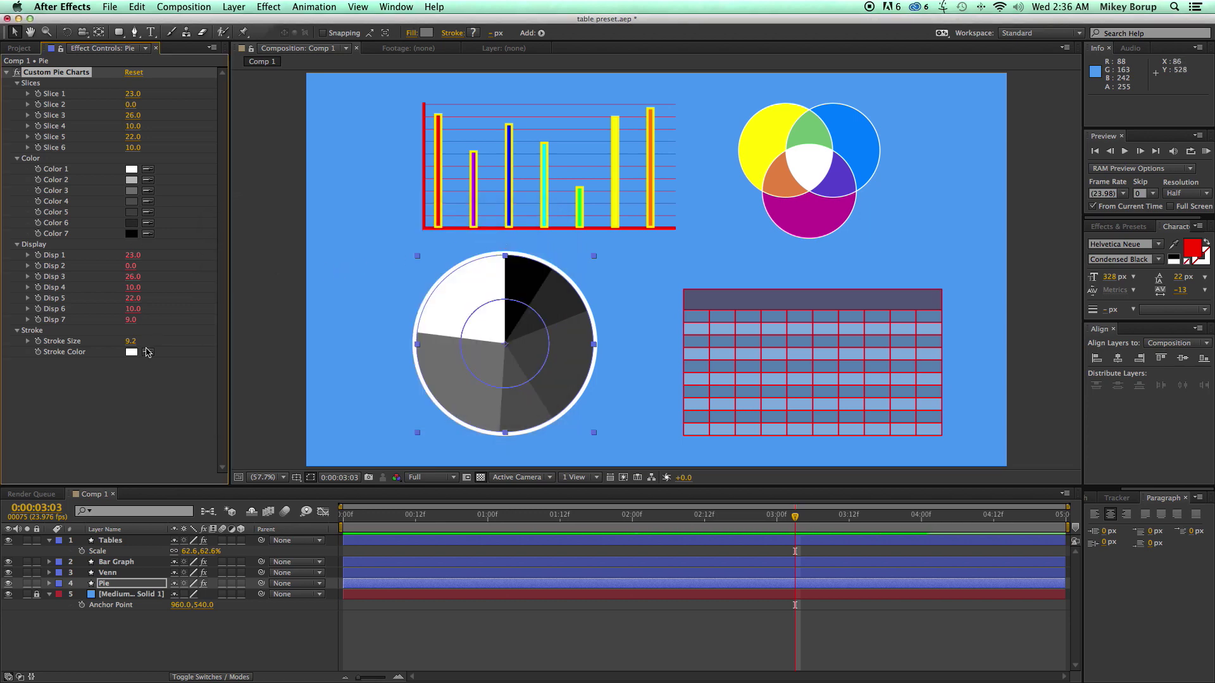
{"action": "left_click", "coordinate": [268, 343]}
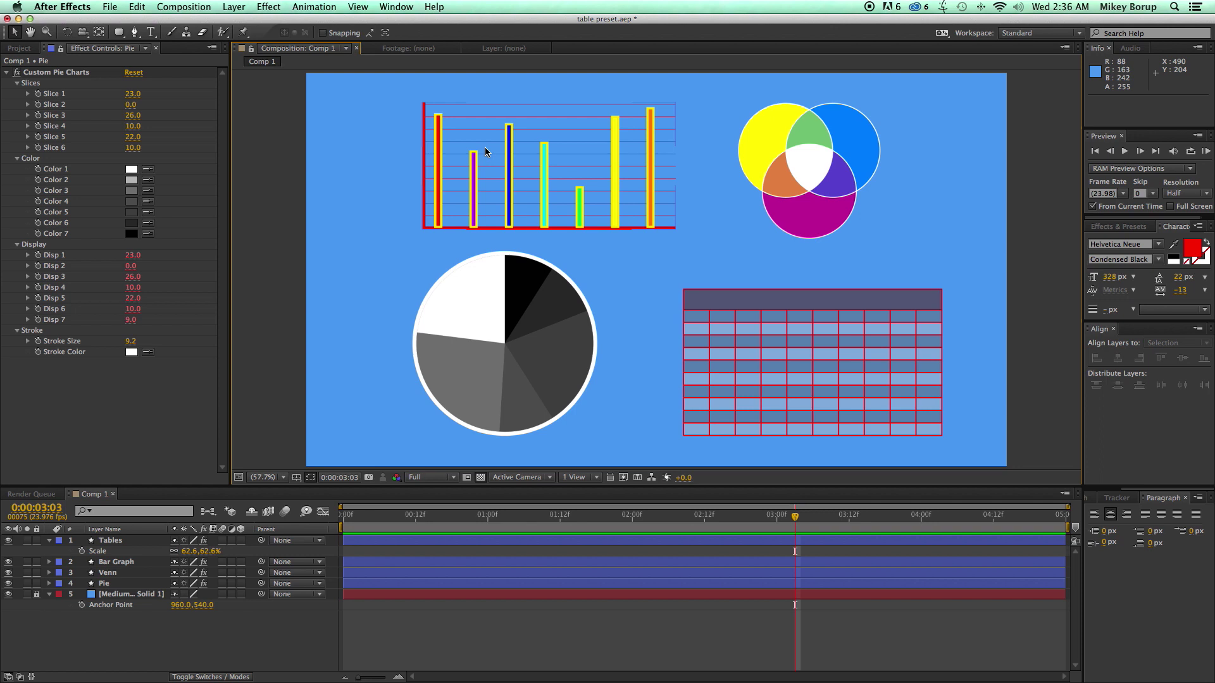
{"action": "left_click_drag", "start_coordinate": [509, 175], "coordinate": [456, 172]}
Nudge the pie chart slightly left and down, then scrub the timeline to preview the animation.
{"action": "left_click", "coordinate": [321, 202]}
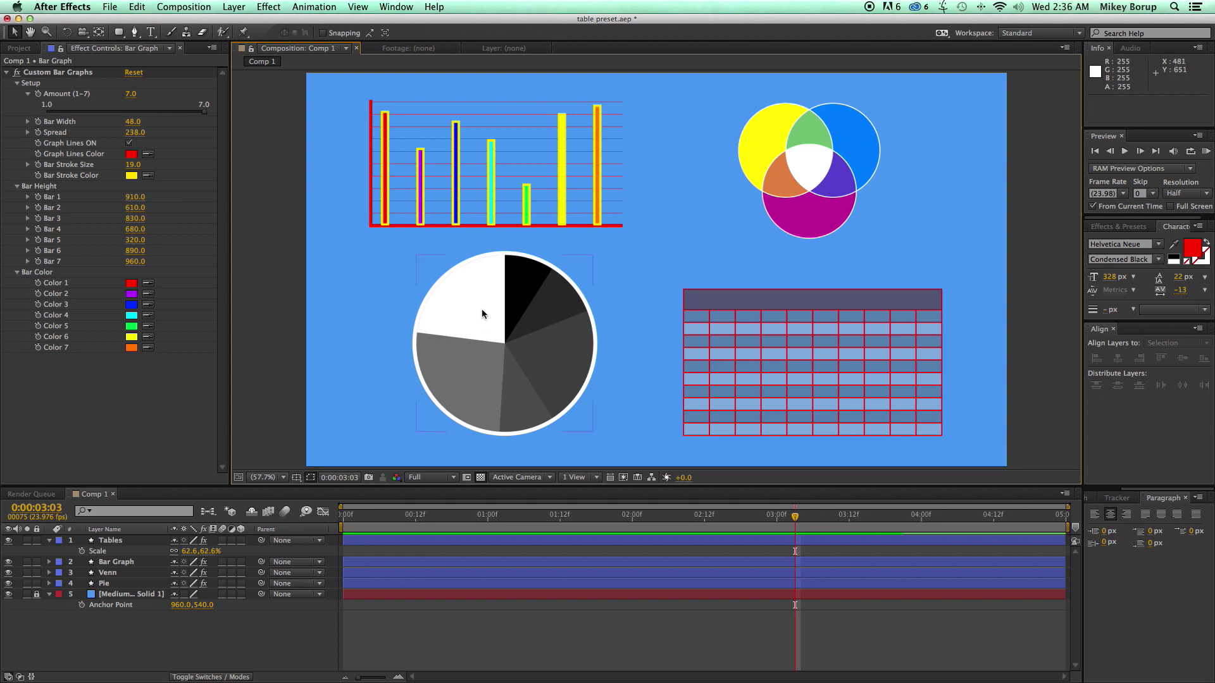
{"action": "left_click_drag", "start_coordinate": [481, 314], "coordinate": [476, 317]}
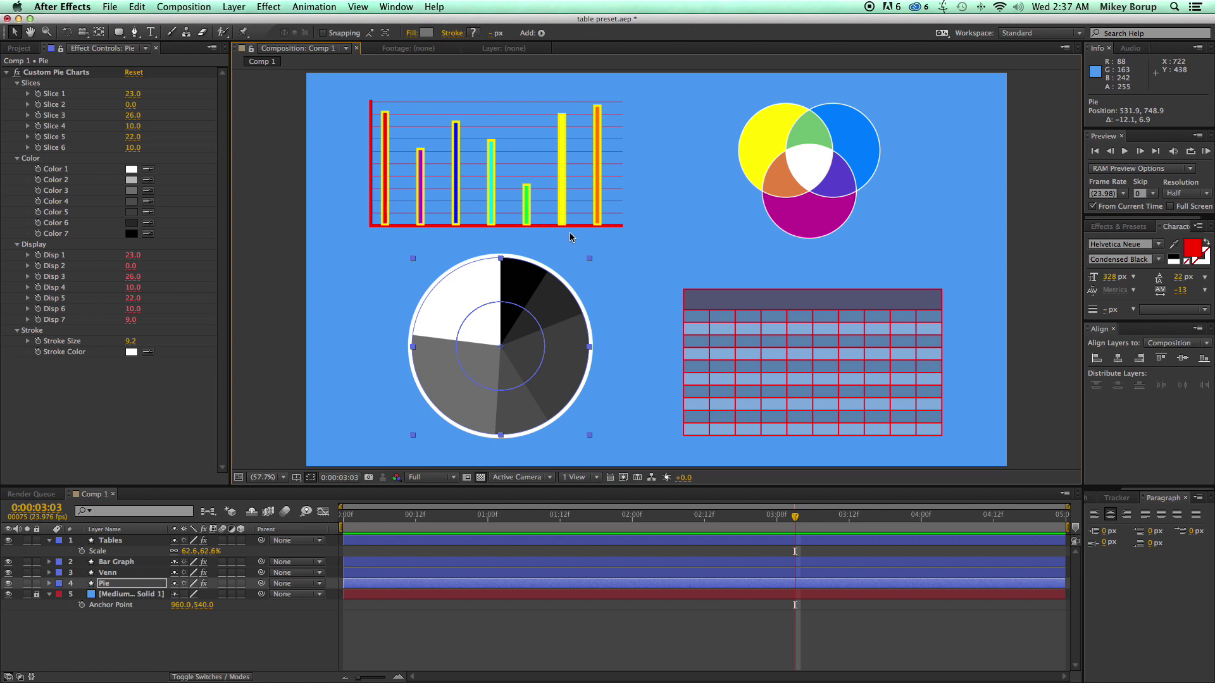
{"action": "left_click", "coordinate": [585, 627]}
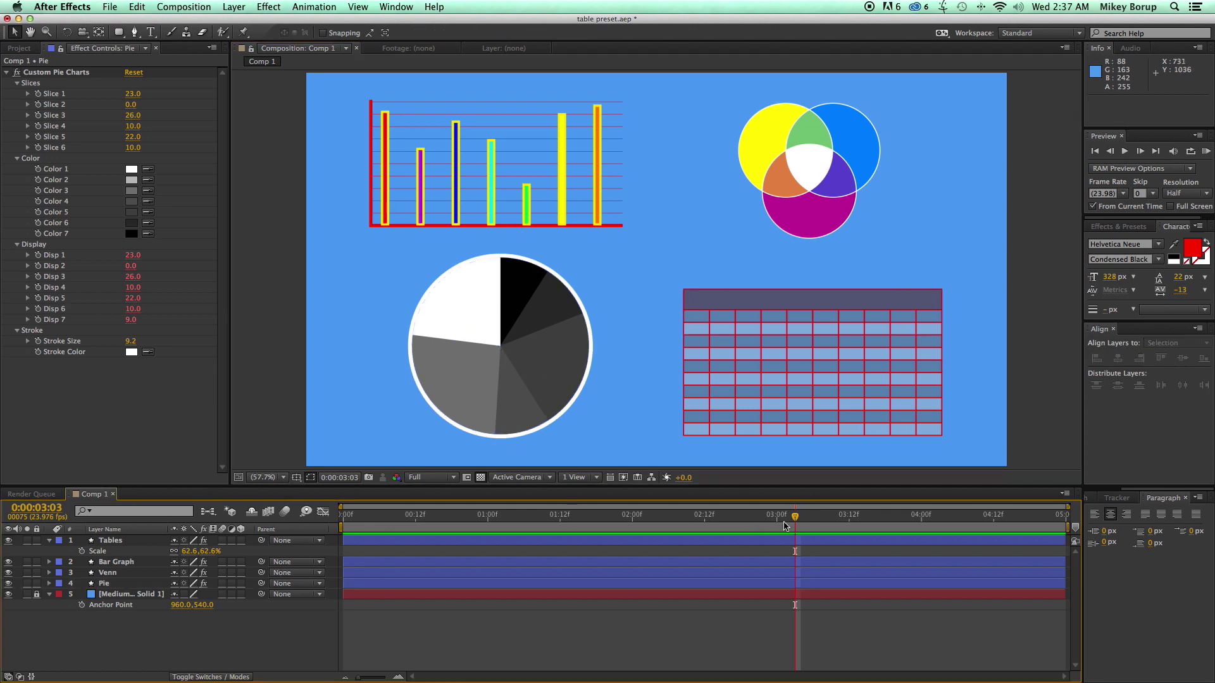
{"action": "left_click_drag", "start_coordinate": [785, 525], "coordinate": [405, 519]}
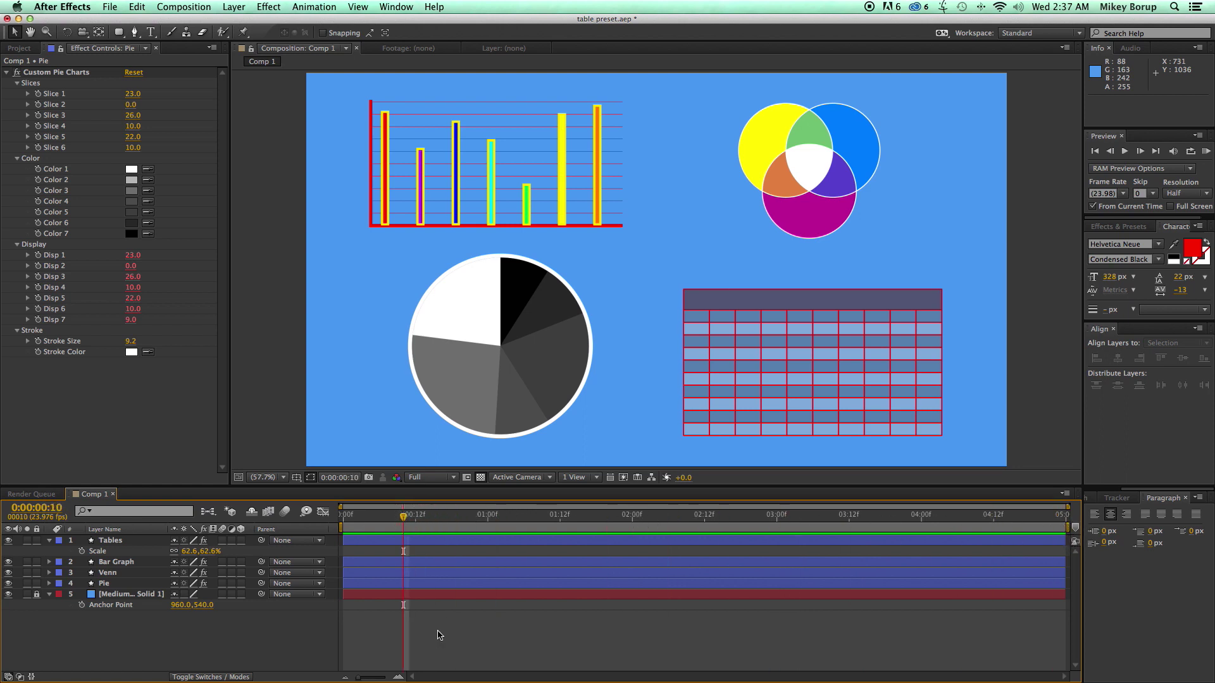